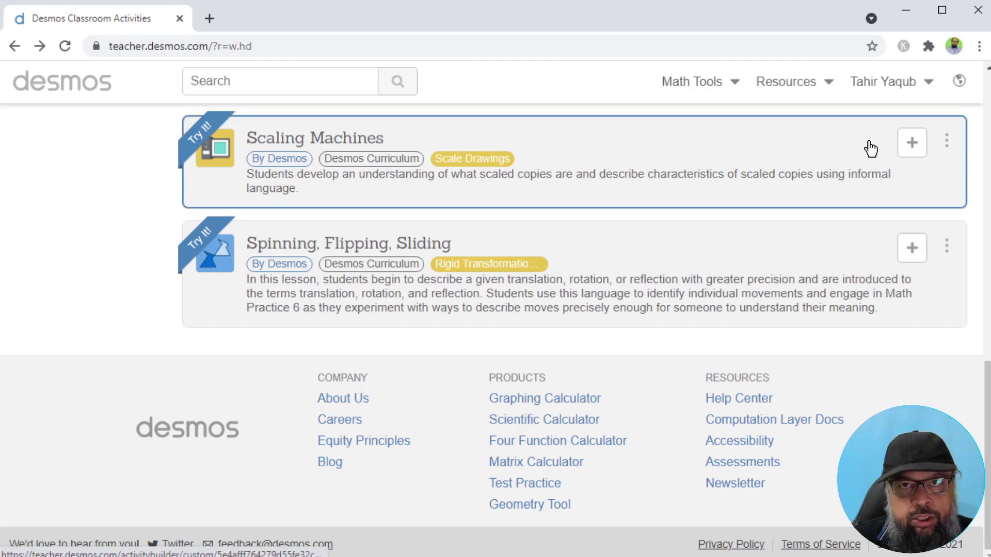
Step: Browse Featured Collections, return to the page top, and list the Desmos math tools
{"action": "scroll", "coordinate": [847, 148], "scroll_direction": "up", "scroll_amount": 15}
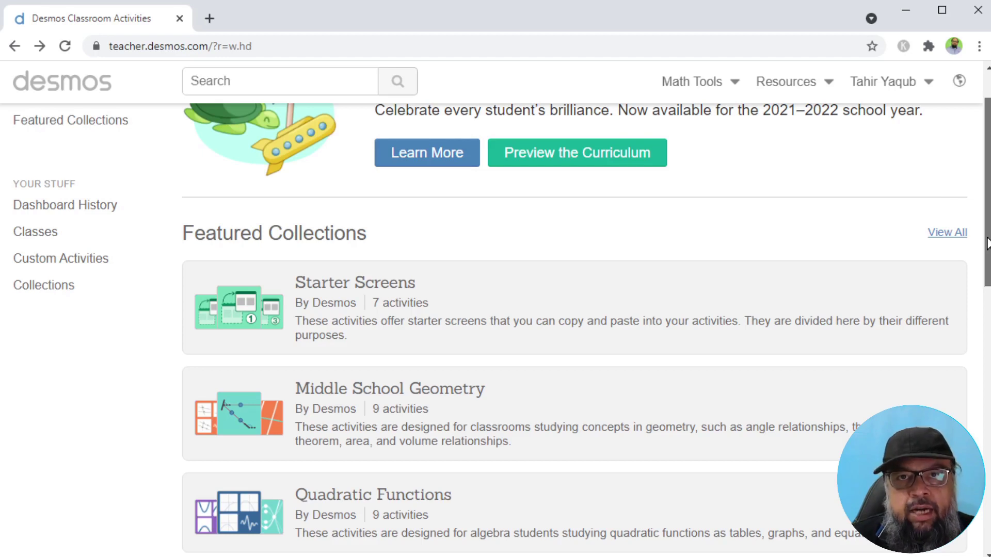
{"action": "left_click_drag", "start_coordinate": [987, 242], "coordinate": [987, 510]}
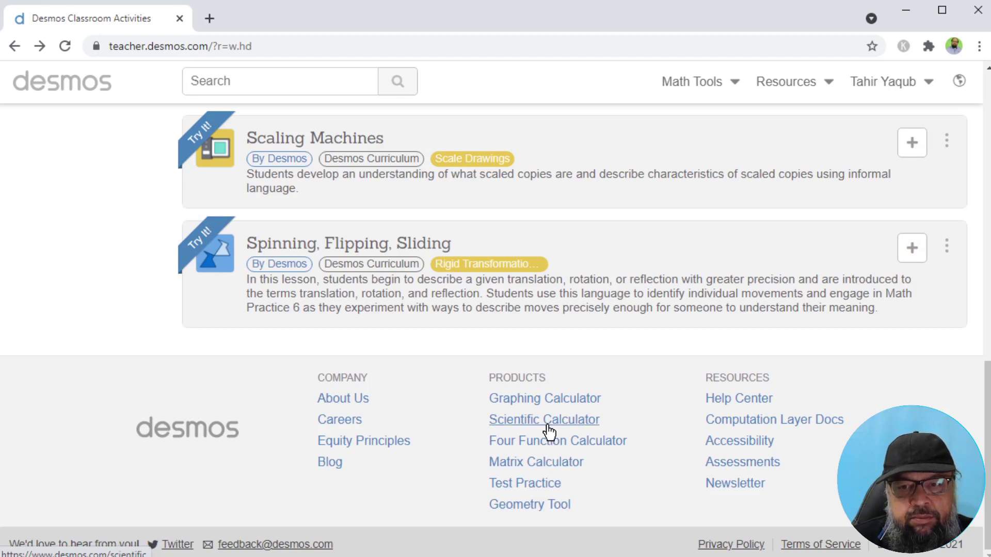
{"action": "key", "text": "Home"}
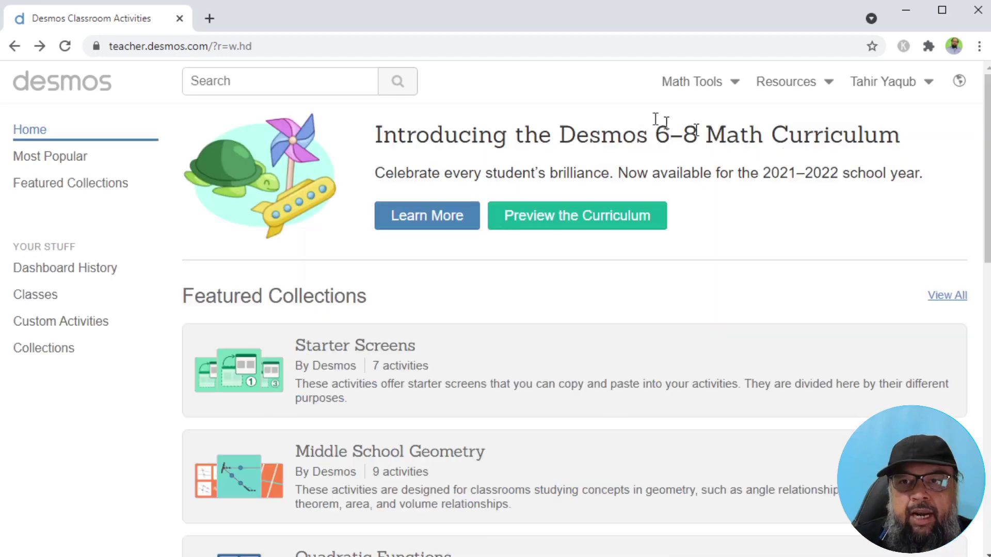
{"action": "left_click", "coordinate": [736, 89]}
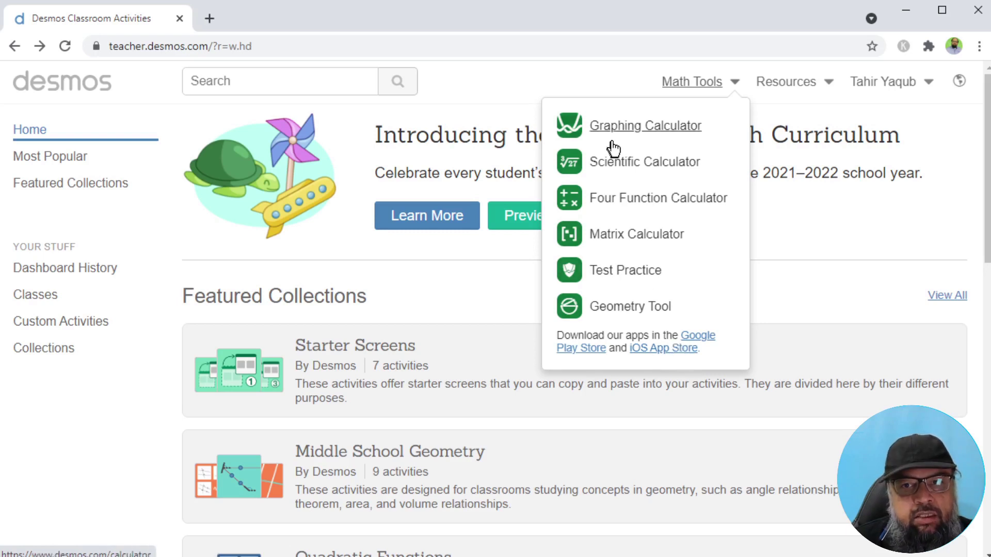
Step: Plot x^2 as a parabola in the Desmos Graphing Calculator
{"action": "left_click", "coordinate": [674, 128]}
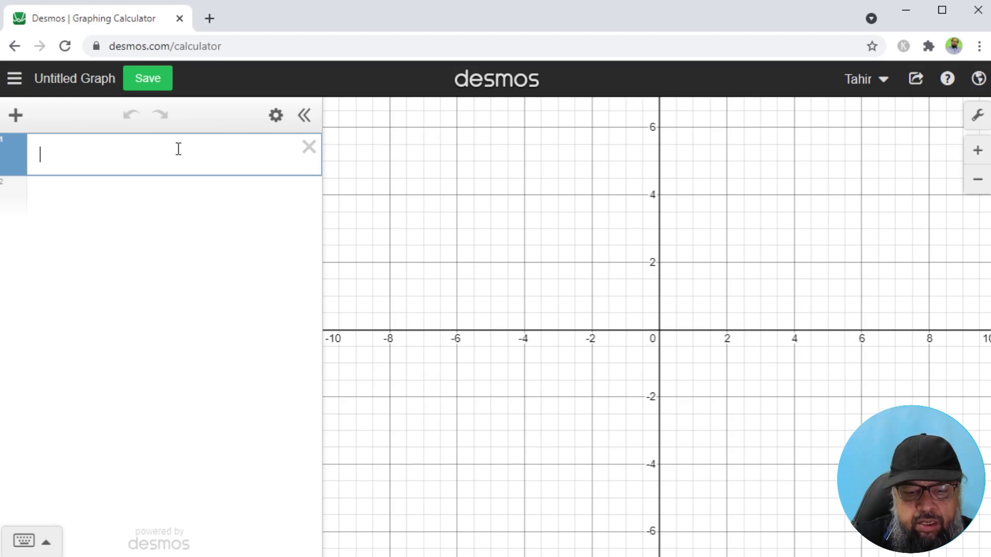
{"action": "type", "text": "x^2"}
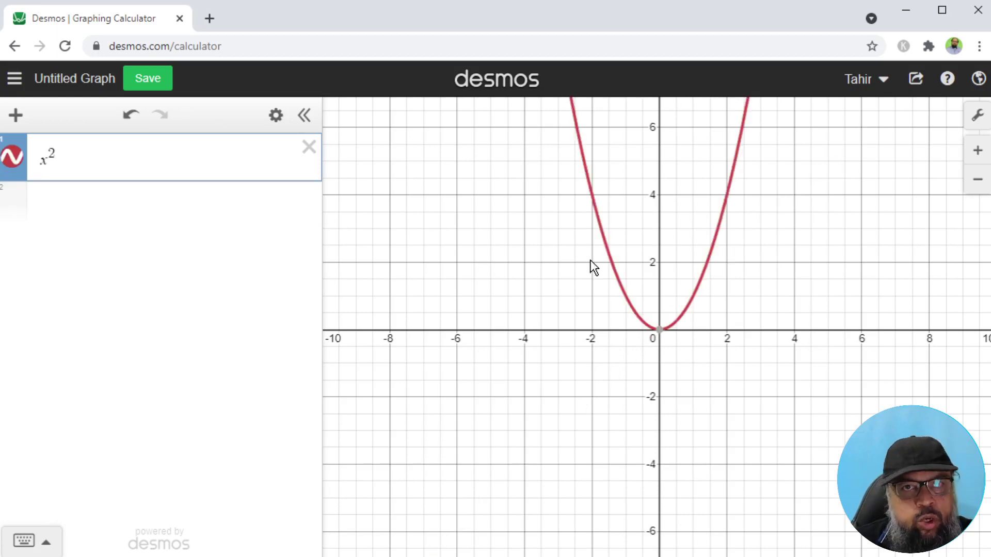
{"action": "left_click", "coordinate": [621, 268]}
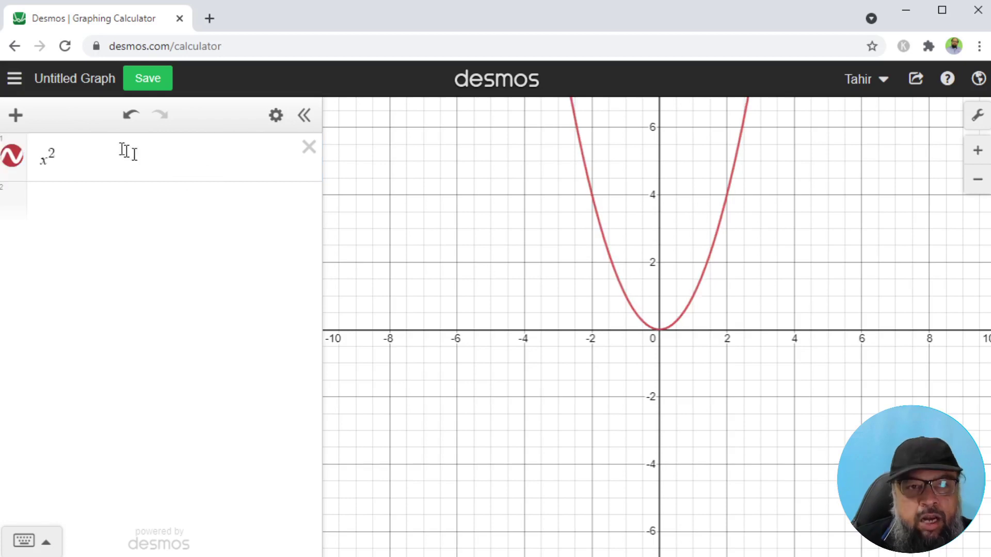
Step: Preview the Lines: Slope Intercept Form example graph, then return to Classroom Activities
{"action": "left_click", "coordinate": [15, 83]}
{"action": "scroll", "coordinate": [122, 284], "scroll_direction": "down", "scroll_amount": 8}
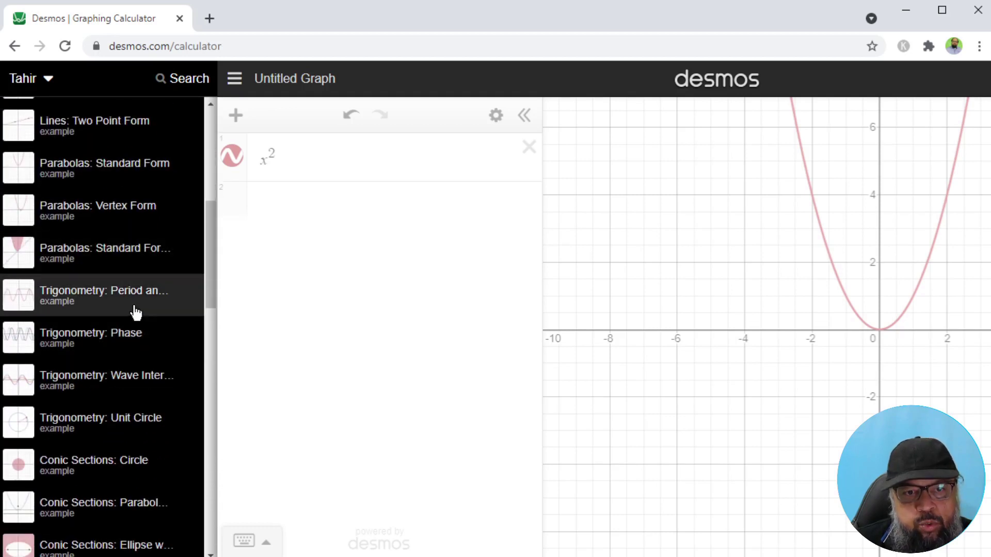
{"action": "scroll", "coordinate": [129, 317], "scroll_direction": "up", "scroll_amount": 3}
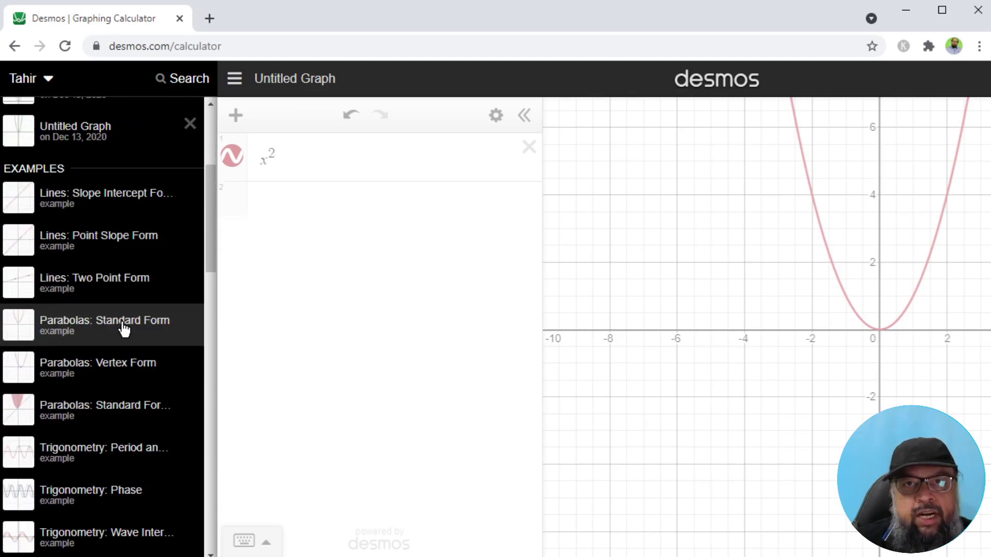
{"action": "left_click", "coordinate": [85, 201]}
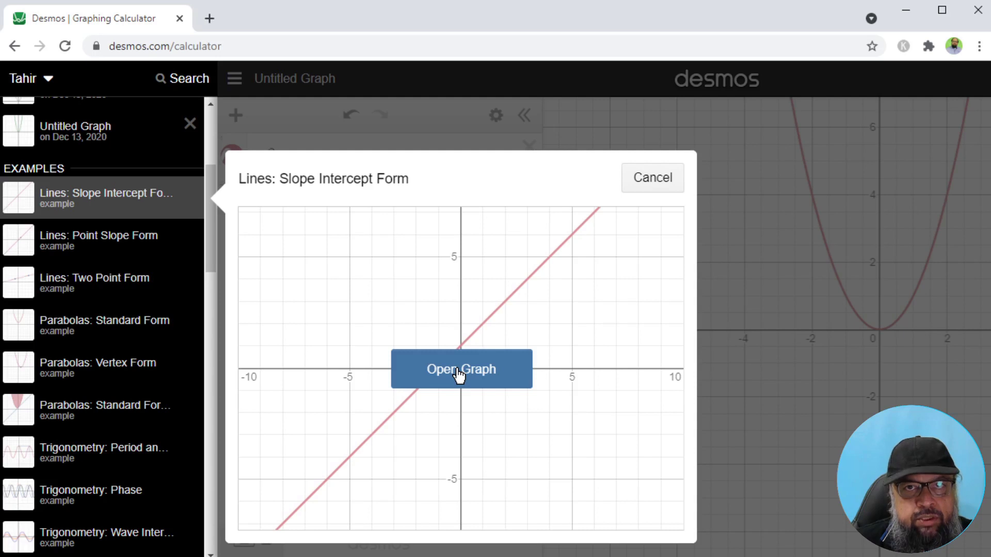
{"action": "scroll", "coordinate": [370, 411], "scroll_direction": "up", "scroll_amount": 3}
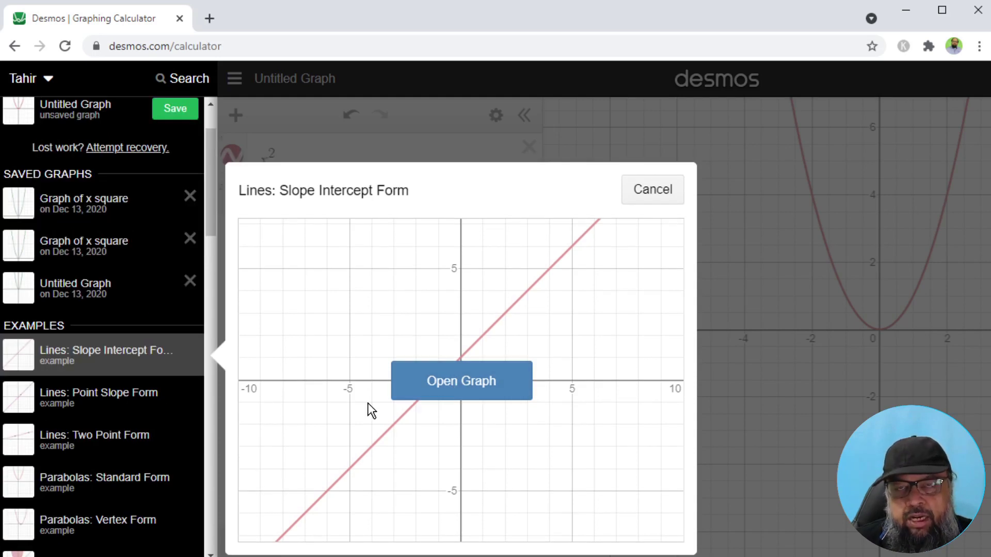
{"action": "scroll", "coordinate": [150, 427], "scroll_direction": "down", "scroll_amount": 5}
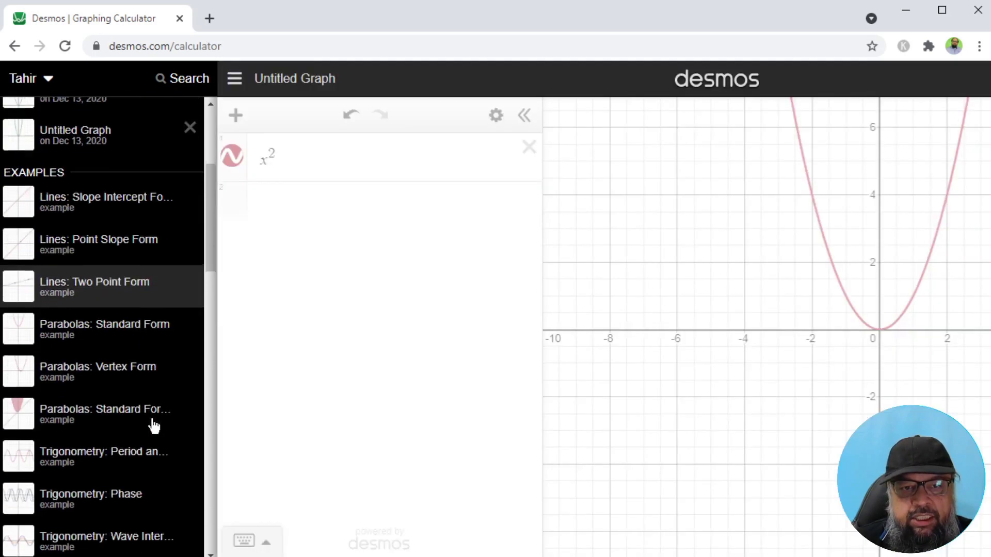
{"action": "scroll", "coordinate": [154, 427], "scroll_direction": "down", "scroll_amount": 8}
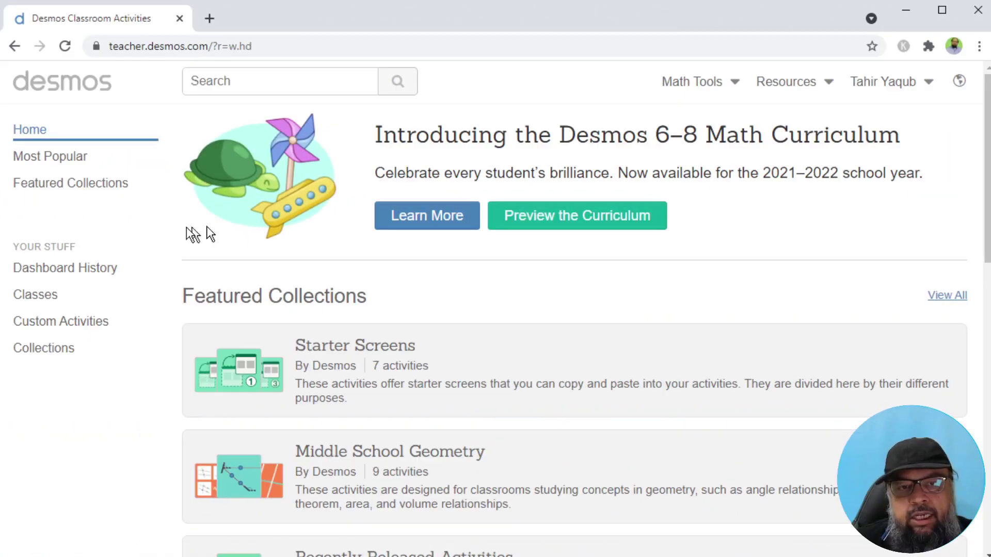
Step: Go to Featured Collections and open the Middle School Geometry collection
{"action": "left_click", "coordinate": [55, 189]}
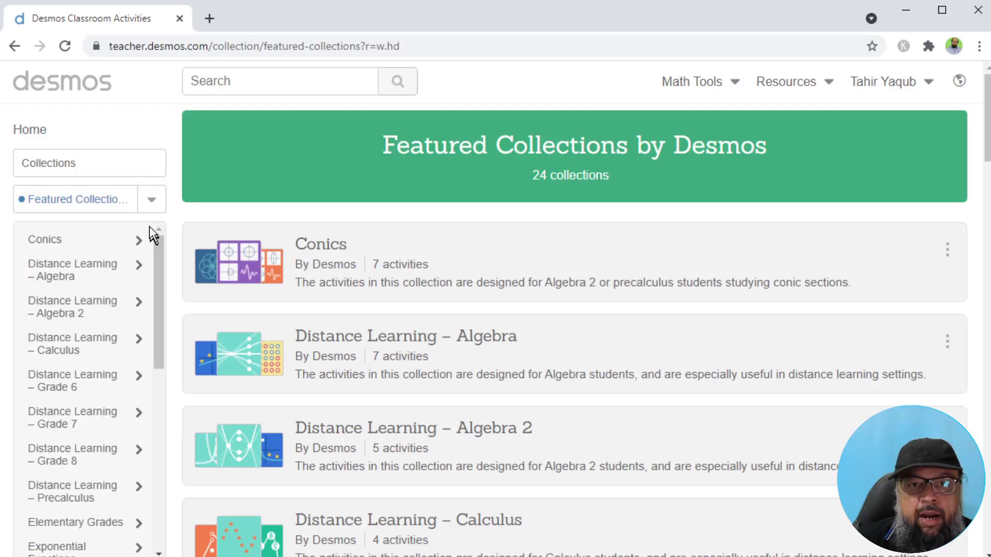
{"action": "left_click", "coordinate": [152, 204]}
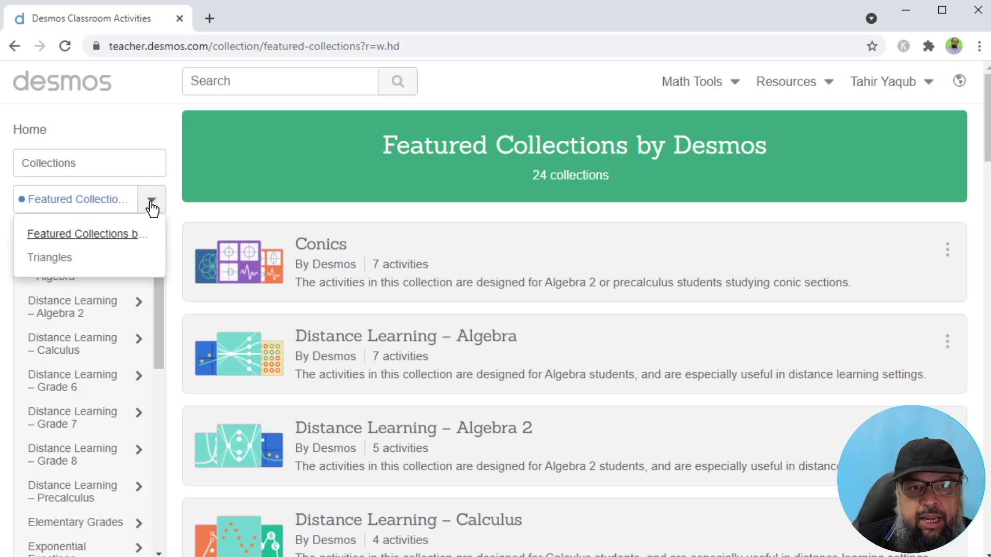
{"action": "left_click_drag", "start_coordinate": [158, 253], "coordinate": [153, 387]}
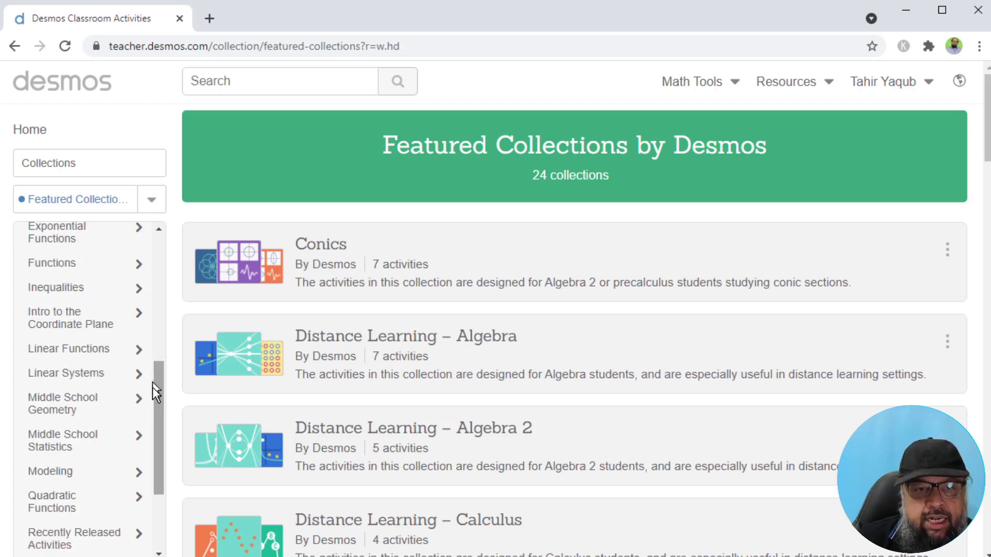
{"action": "left_click", "coordinate": [56, 410]}
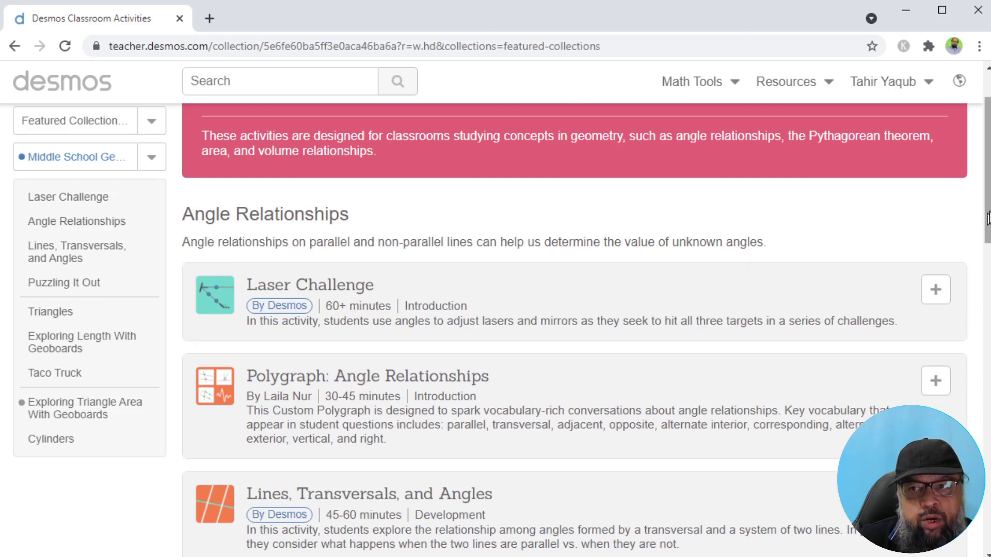
{"action": "mouse_move", "coordinate": [985, 212]}
{"action": "left_mouse_down"}
{"action": "mouse_move", "coordinate": [985, 354]}
{"action": "mouse_move", "coordinate": [983, 216]}
{"action": "left_mouse_up"}
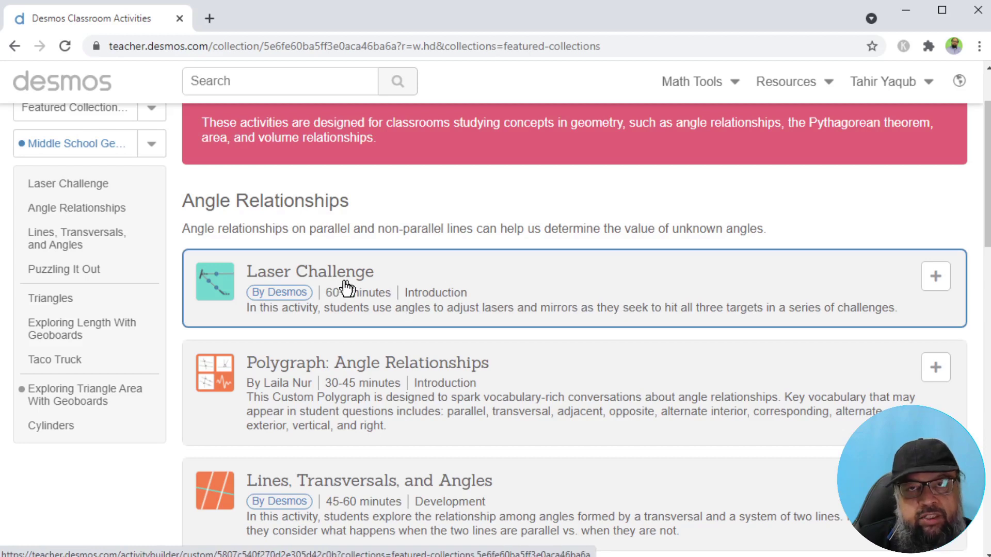
Step: Open the Laser Challenge activity and check its Assign options
{"action": "left_click", "coordinate": [319, 281]}
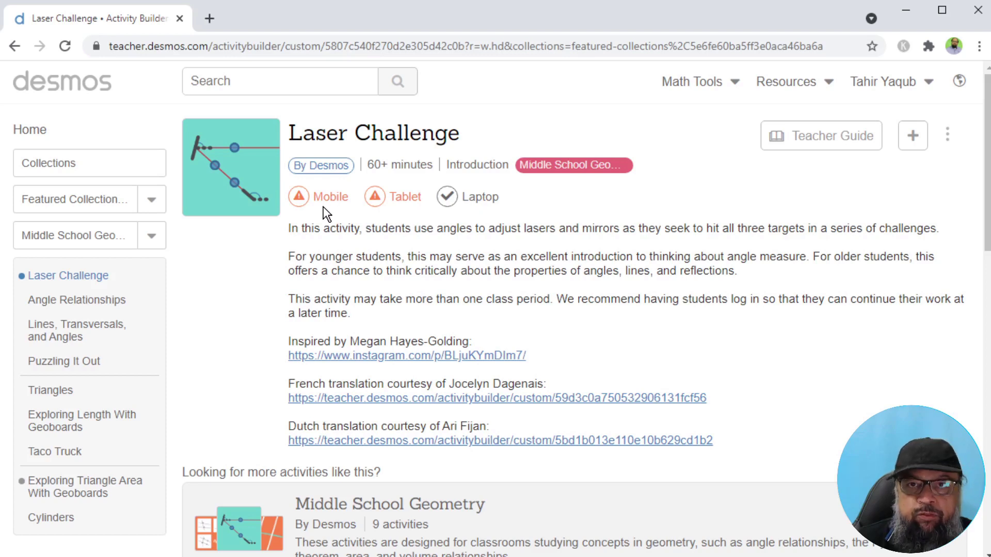
{"action": "scroll", "coordinate": [940, 314], "scroll_direction": "down", "scroll_amount": 6}
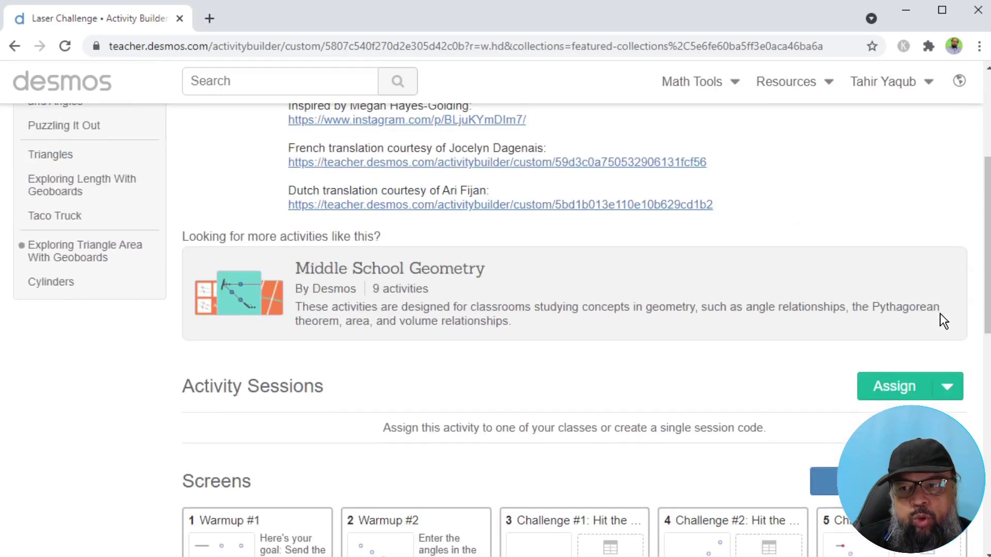
{"action": "left_click", "coordinate": [946, 312]}
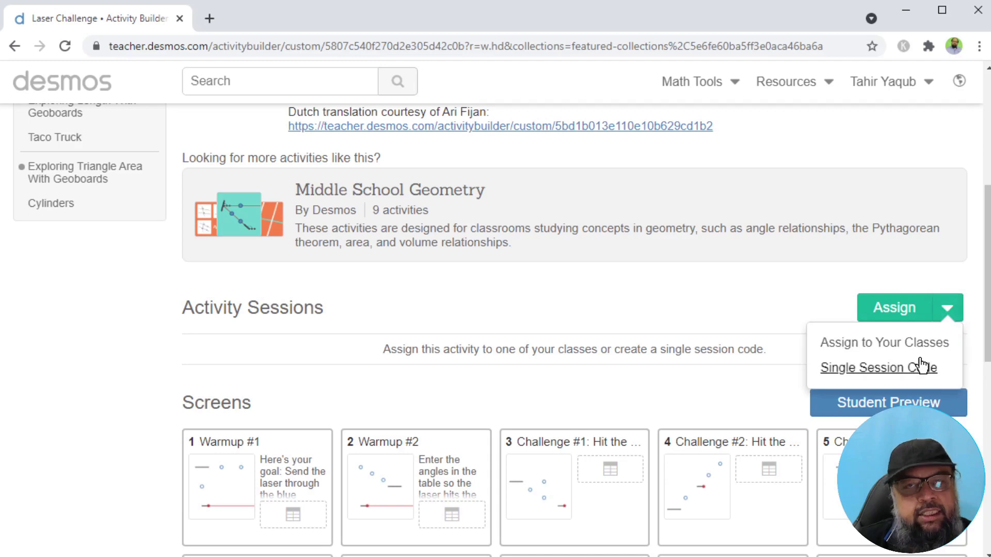
{"action": "scroll", "coordinate": [922, 358], "scroll_direction": "up", "scroll_amount": 6}
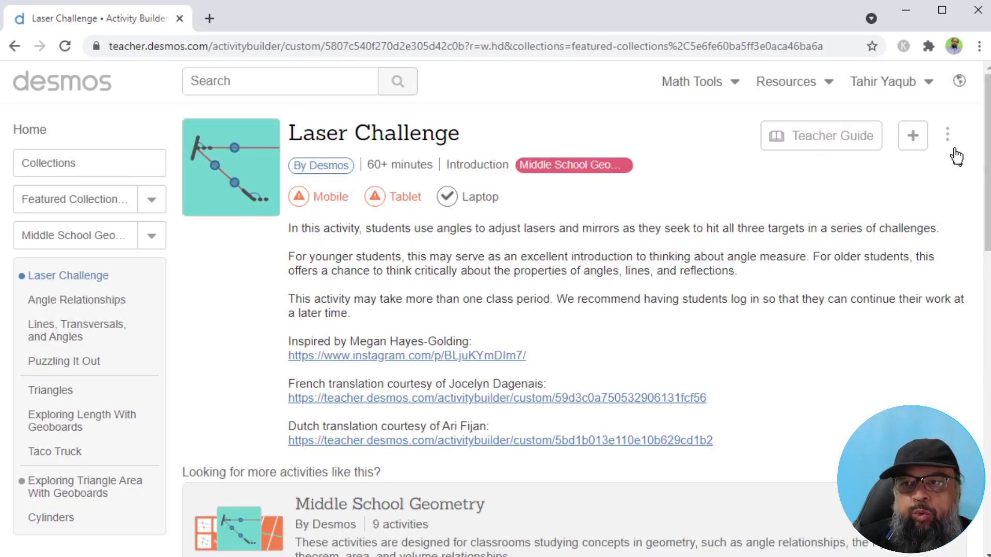
Step: View the Laser Challenge shareable link, then close the share dialog
{"action": "left_click", "coordinate": [948, 135]}
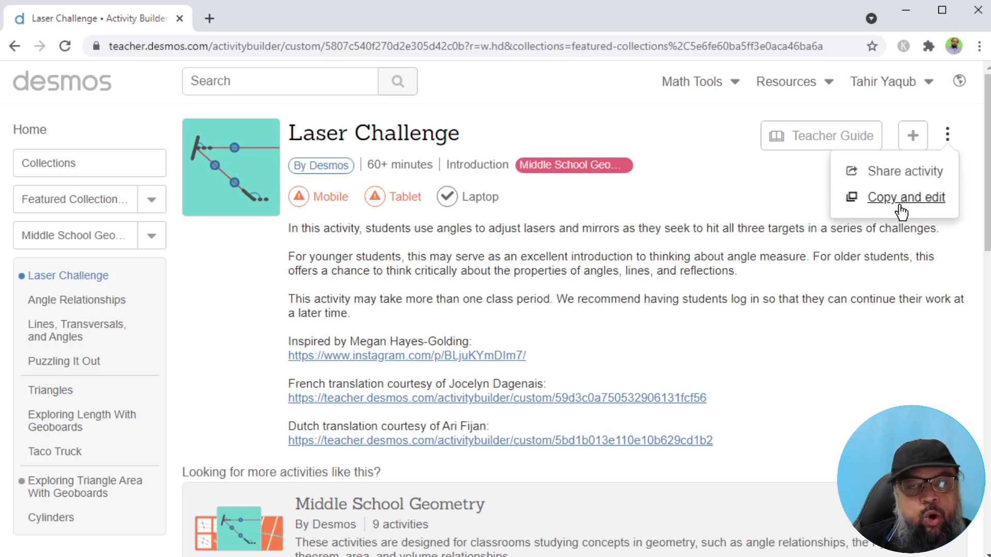
{"action": "left_click", "coordinate": [901, 173]}
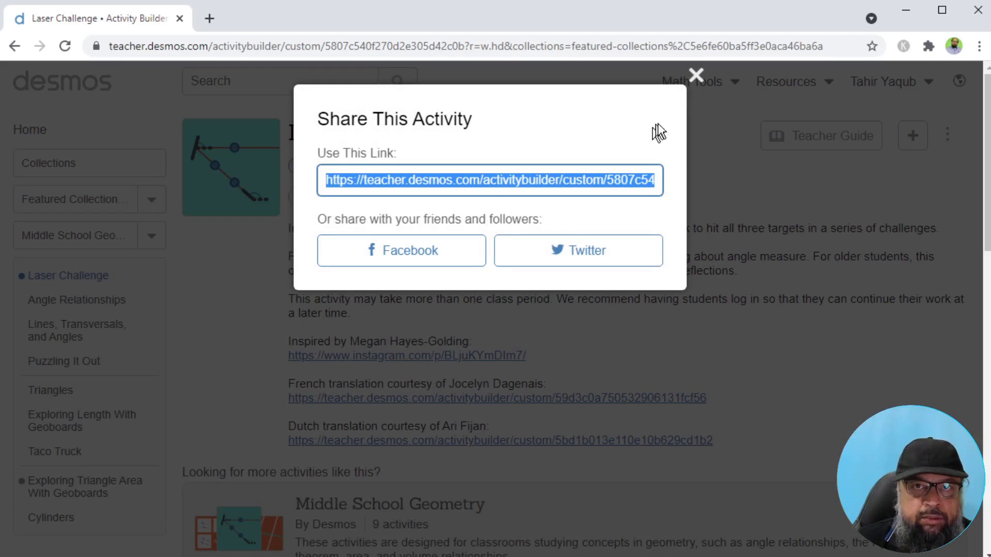
{"action": "left_click", "coordinate": [697, 75]}
Step: Open the Laser Challenge Student Preview at Warmup #1
{"action": "scroll", "coordinate": [779, 265], "scroll_direction": "down", "scroll_amount": 5}
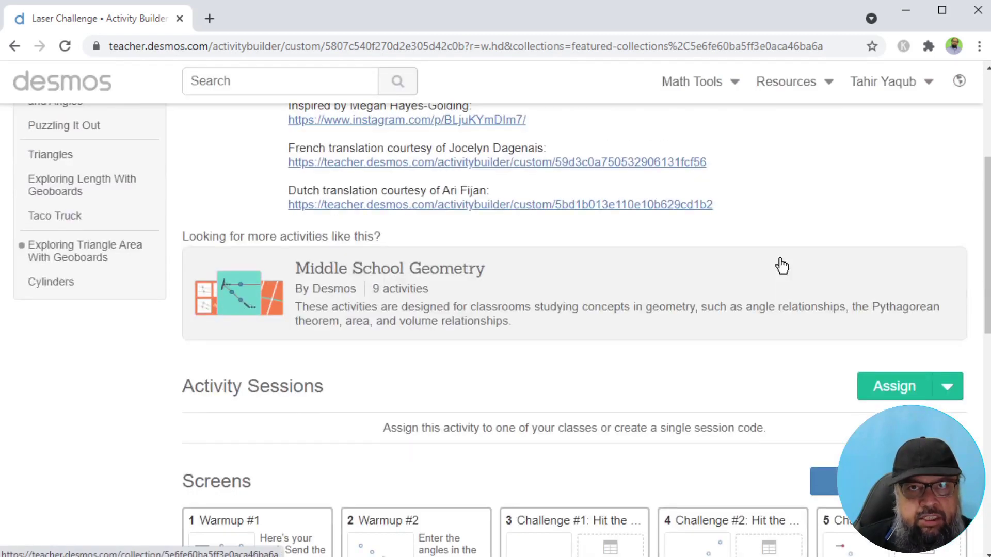
{"action": "scroll", "coordinate": [779, 265], "scroll_direction": "down", "scroll_amount": 4}
{"action": "left_click", "coordinate": [260, 392]}
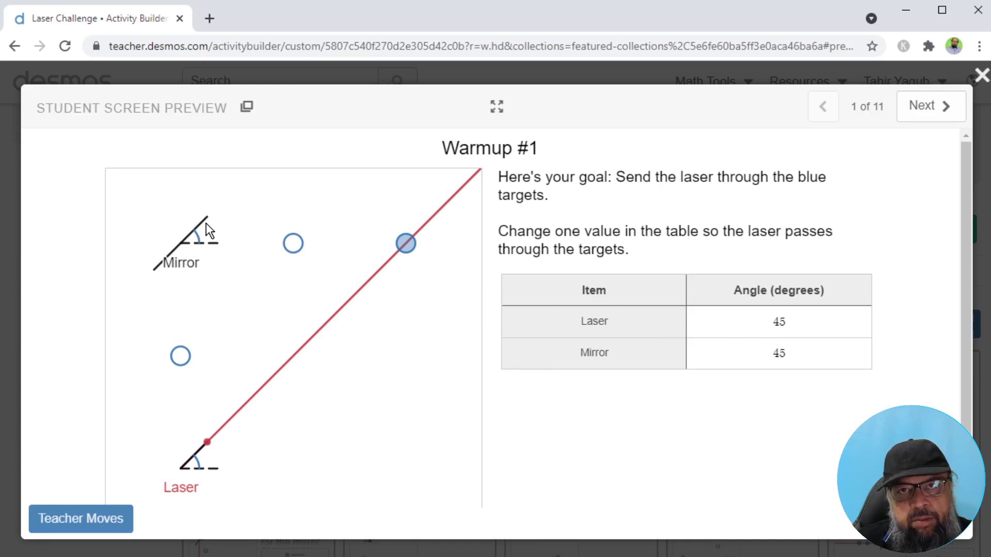
Step: Show the teacher notes and set the Warmup #1 laser angle to 90
{"action": "left_click", "coordinate": [84, 524]}
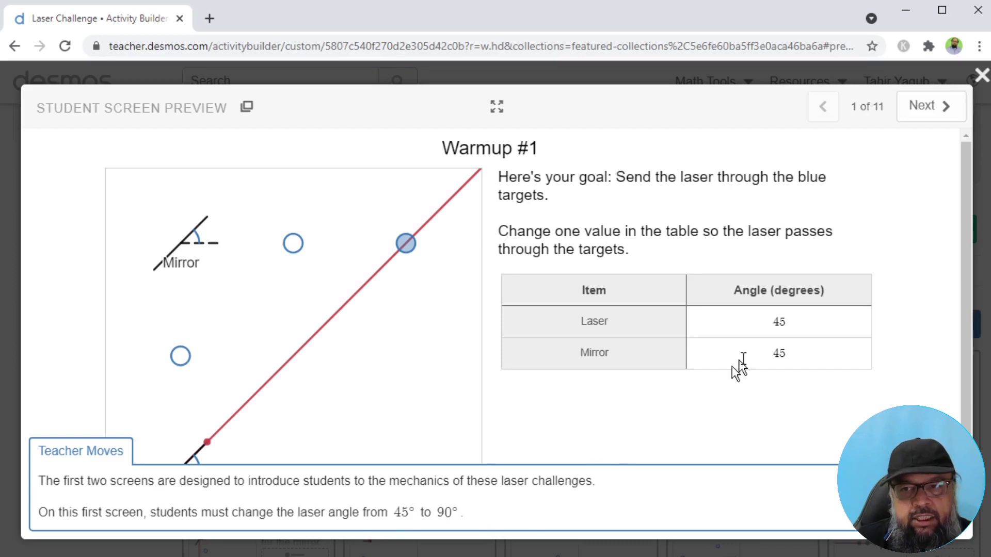
{"action": "double_click", "coordinate": [726, 326]}
{"action": "type", "text": "90"}
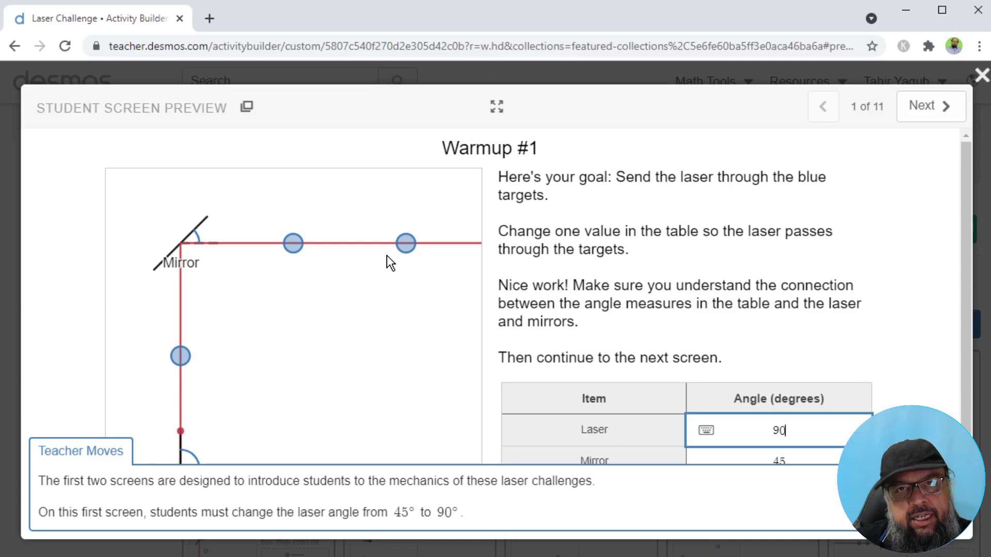
{"action": "scroll", "coordinate": [392, 342], "scroll_direction": "down", "scroll_amount": 1}
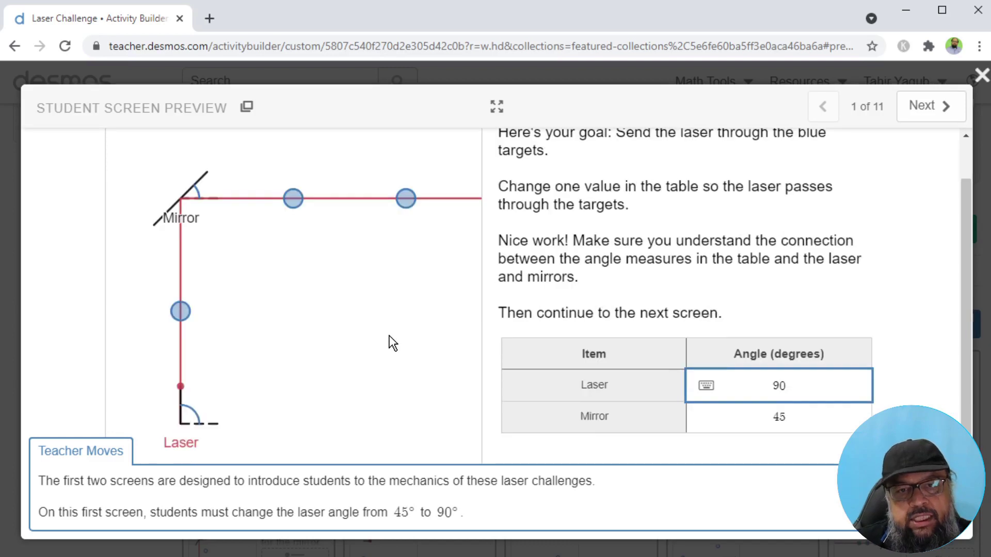
{"action": "left_click", "coordinate": [932, 114]}
Step: On Warmup #2, show Sample Responses and enter laser angle 30 and mirror angle 90
{"action": "left_click", "coordinate": [932, 115]}
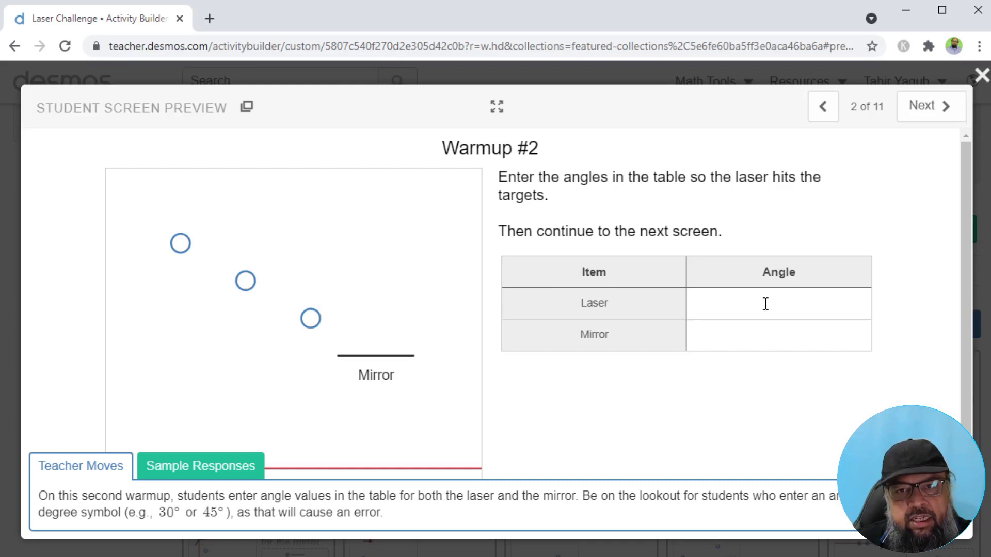
{"action": "left_click", "coordinate": [231, 476]}
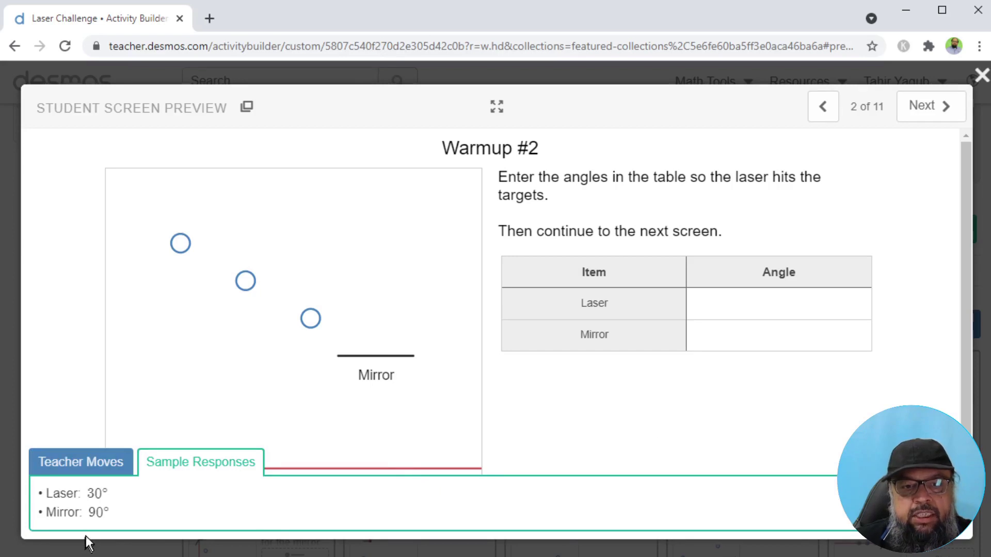
{"action": "left_click", "coordinate": [753, 309]}
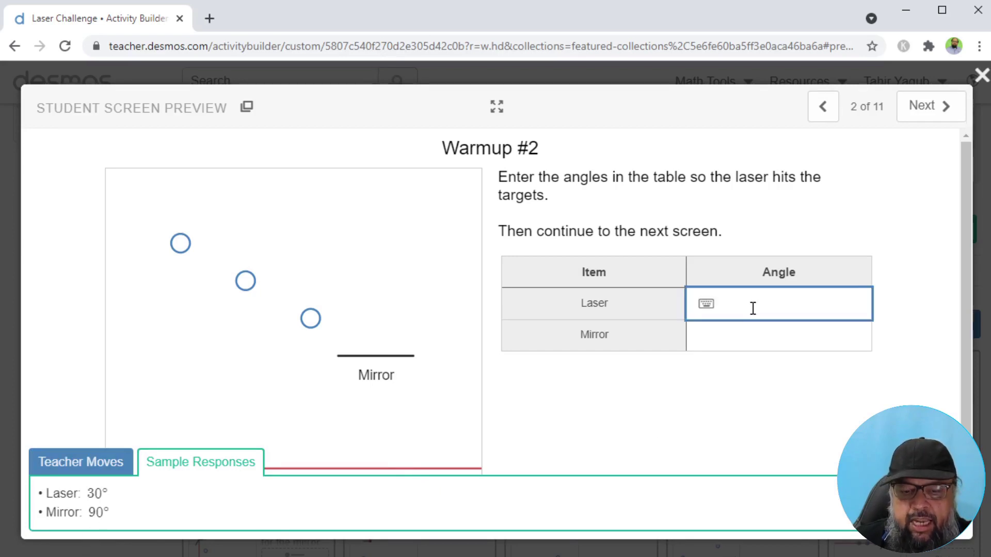
{"action": "type", "text": "30"}
{"action": "left_click", "coordinate": [751, 340]}
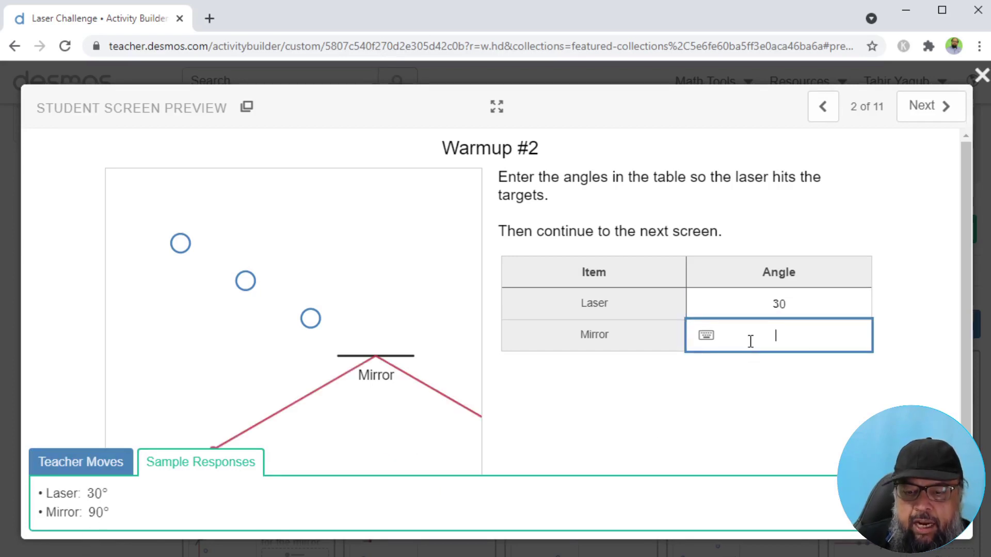
{"action": "type", "text": "90"}
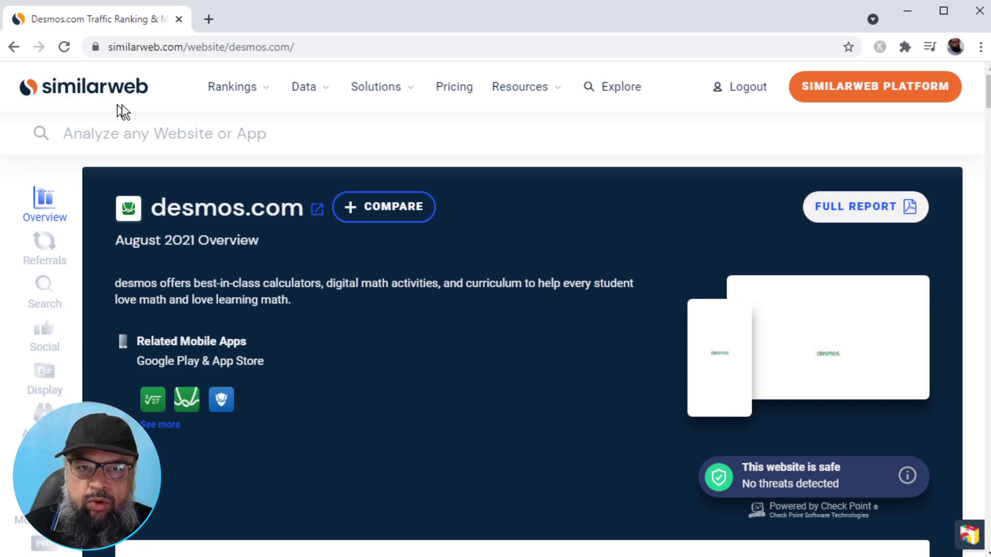
Step: Scroll the Similarweb desmos.com report to global rank 4,591 and 13.49M total visits
{"action": "scroll", "coordinate": [987, 103], "scroll_direction": "down", "scroll_amount": 5}
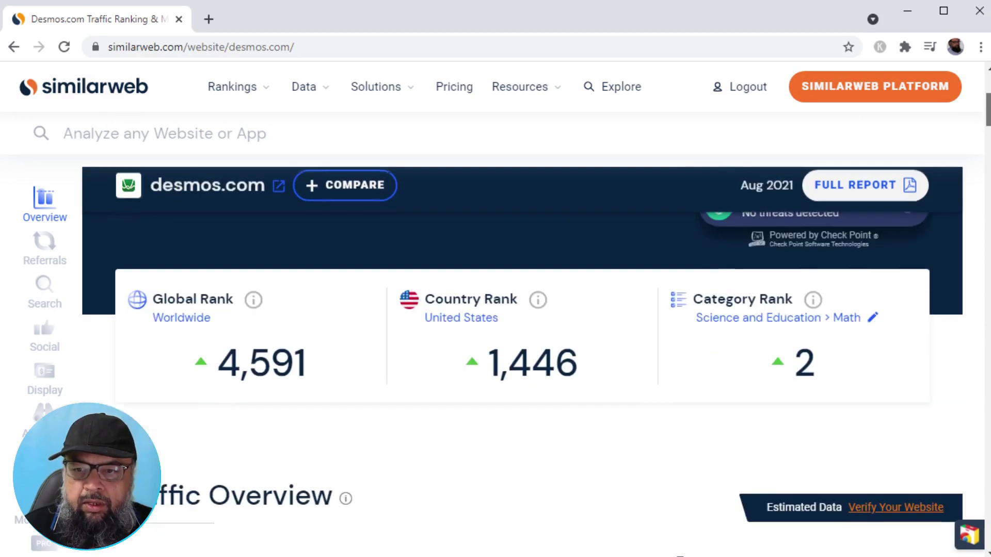
{"action": "scroll", "coordinate": [715, 244], "scroll_direction": "down", "scroll_amount": 4}
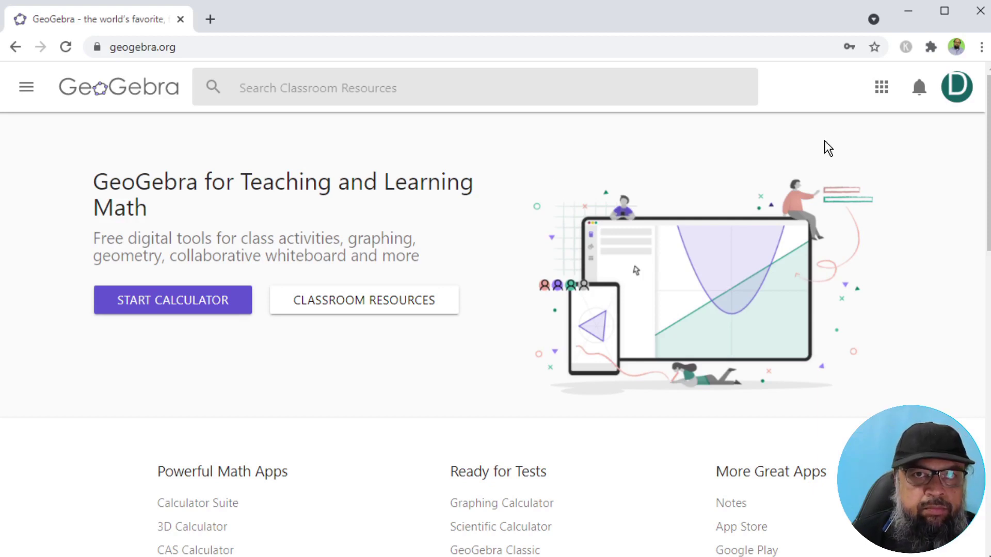
Step: Show the GeoGebra apps list from the geogebra.org header
{"action": "left_click", "coordinate": [875, 97]}
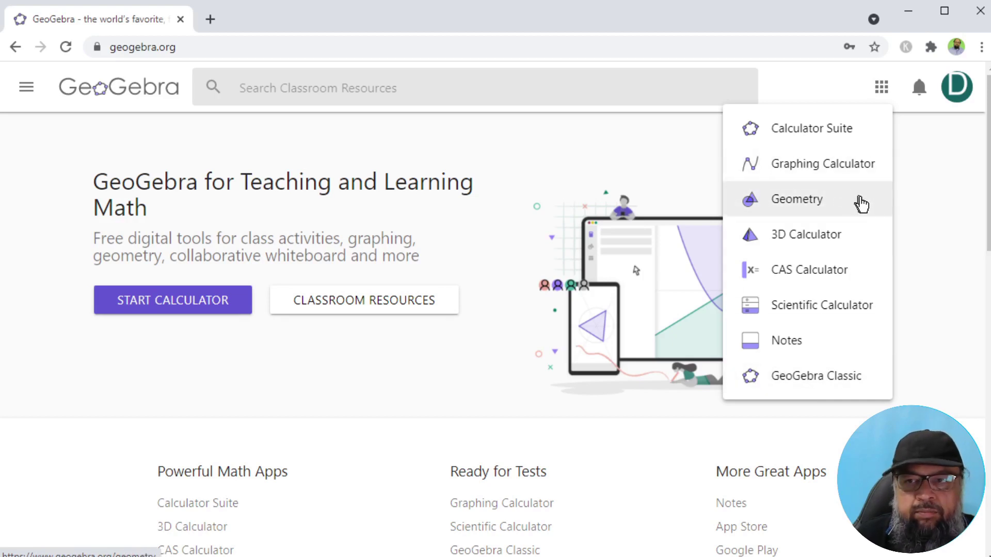
Step: Graph x^2+y^2 as a paraboloid in the GeoGebra 3D Calculator and rotate the view
{"action": "left_click", "coordinate": [833, 241]}
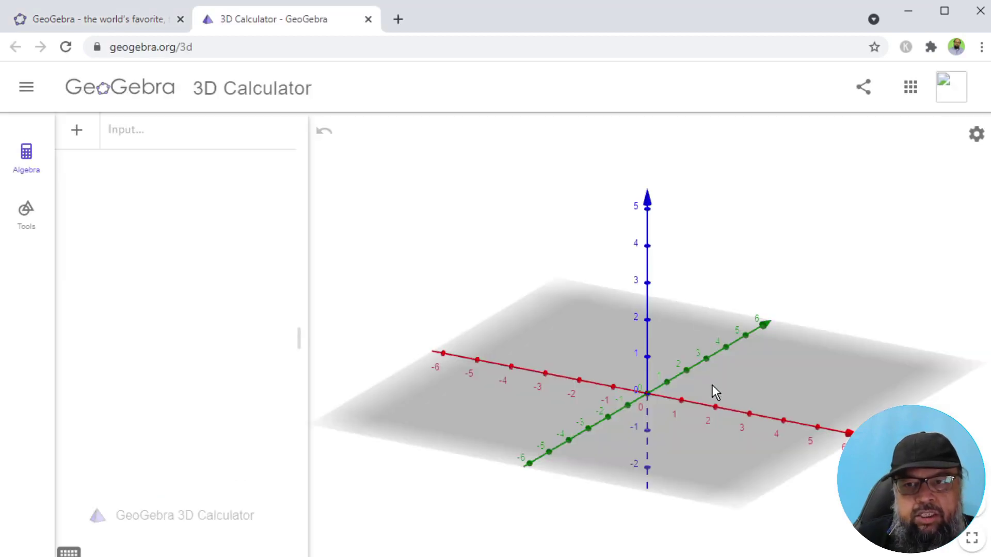
{"action": "left_click_drag", "start_coordinate": [713, 385], "coordinate": [694, 400]}
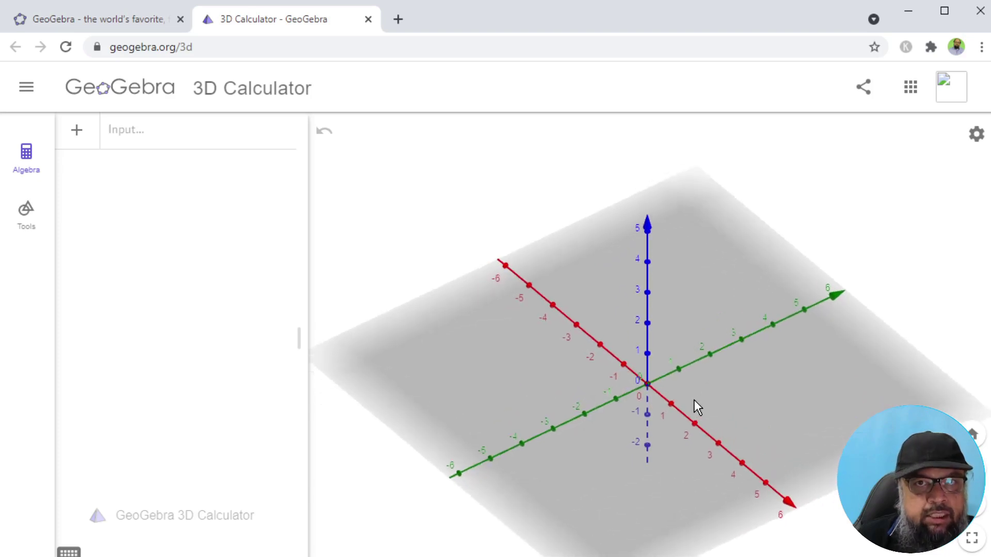
{"action": "left_click", "coordinate": [154, 138]}
{"action": "type", "text": "x"}
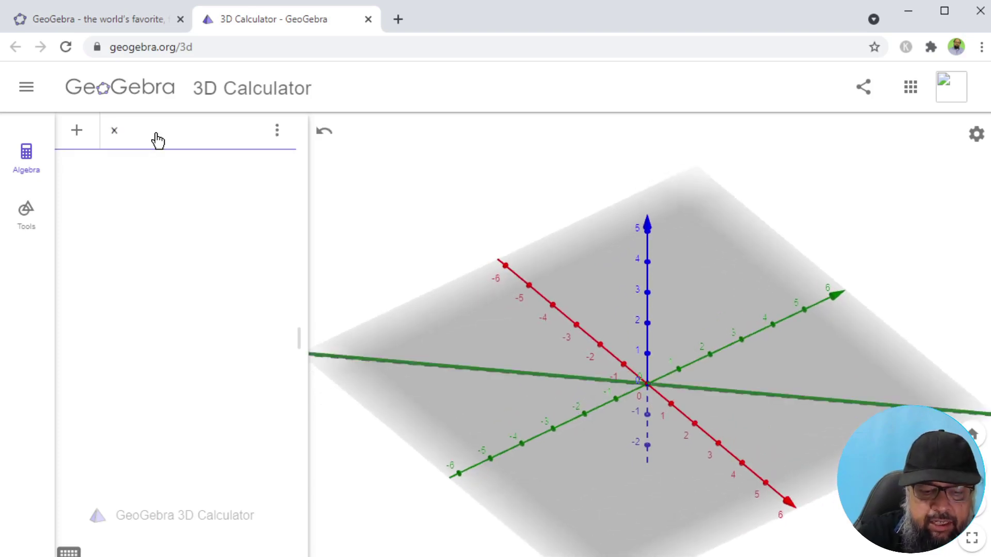
{"action": "type", "text": "^2"}
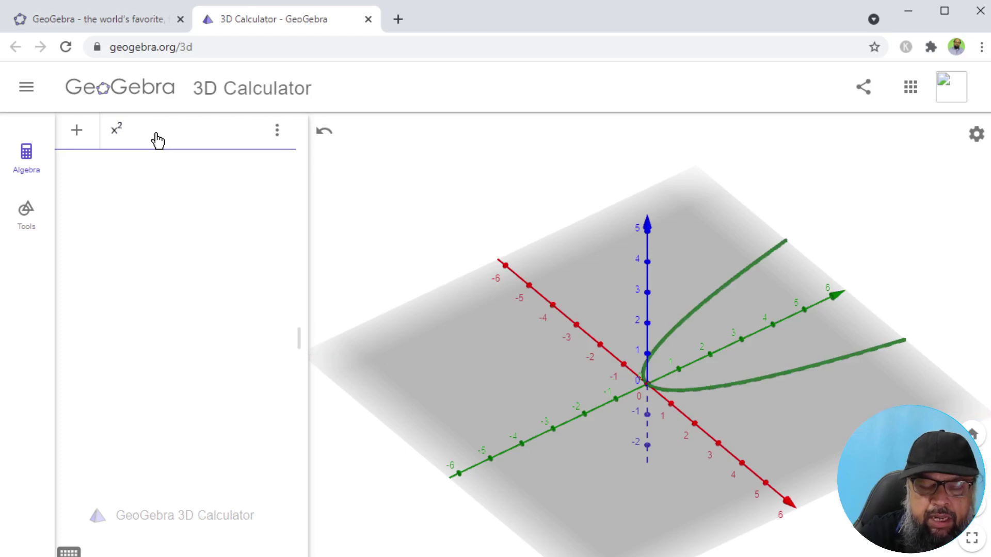
{"action": "type", "text": "+y^2"}
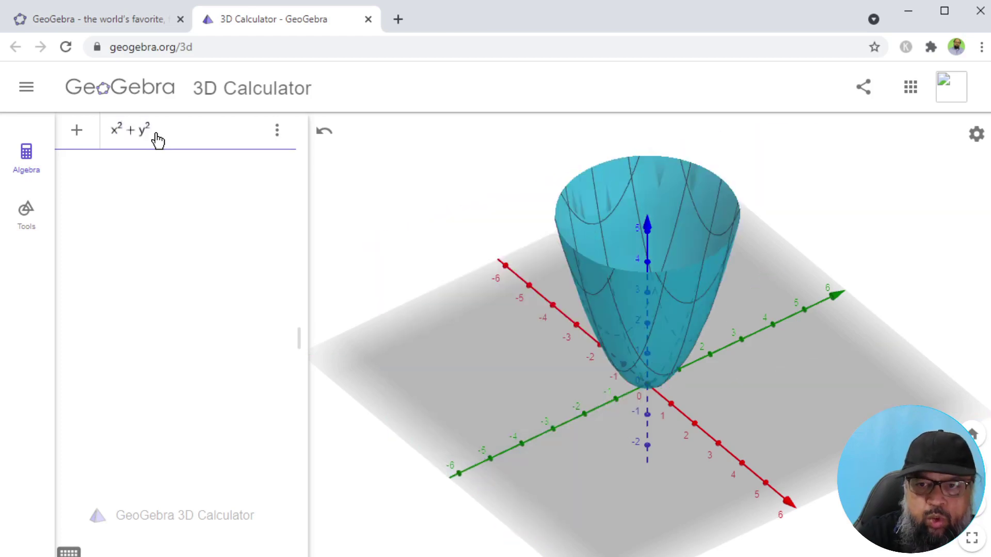
{"action": "left_click_drag", "start_coordinate": [823, 367], "coordinate": [850, 358]}
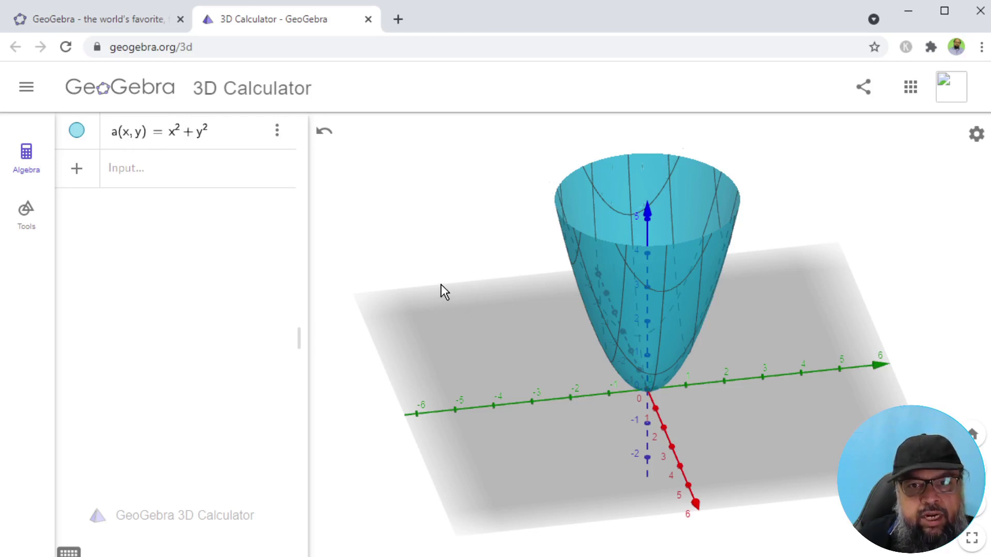
{"action": "mouse_move", "coordinate": [444, 284]}
{"action": "left_mouse_down"}
{"action": "mouse_move", "coordinate": [479, 283]}
{"action": "mouse_move", "coordinate": [431, 283]}
{"action": "left_mouse_up"}
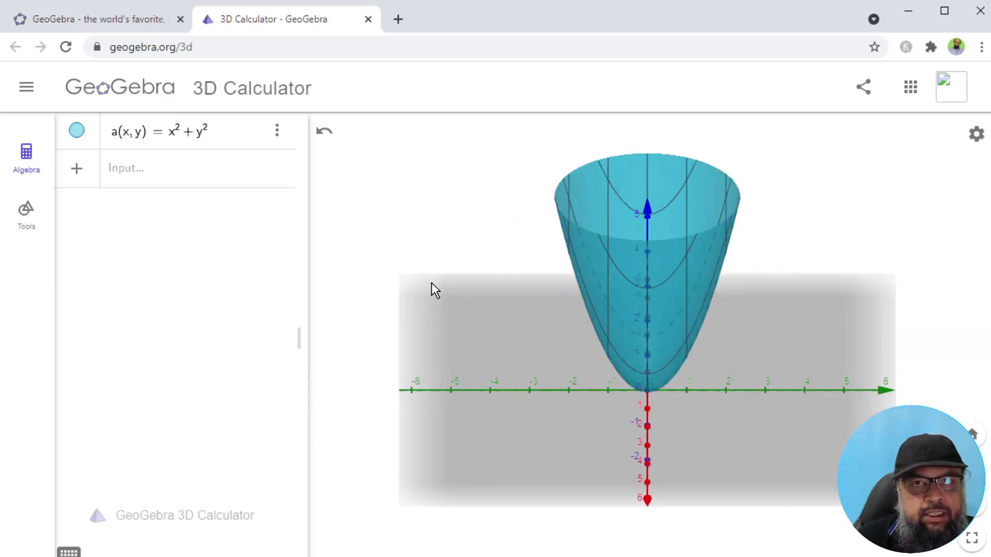
Step: Close the 3D Calculator tab and scroll geogebra.org to Featured Resources
{"action": "key", "text": "ctrl+w"}
{"action": "scroll", "coordinate": [537, 195], "scroll_direction": "down", "scroll_amount": 5}
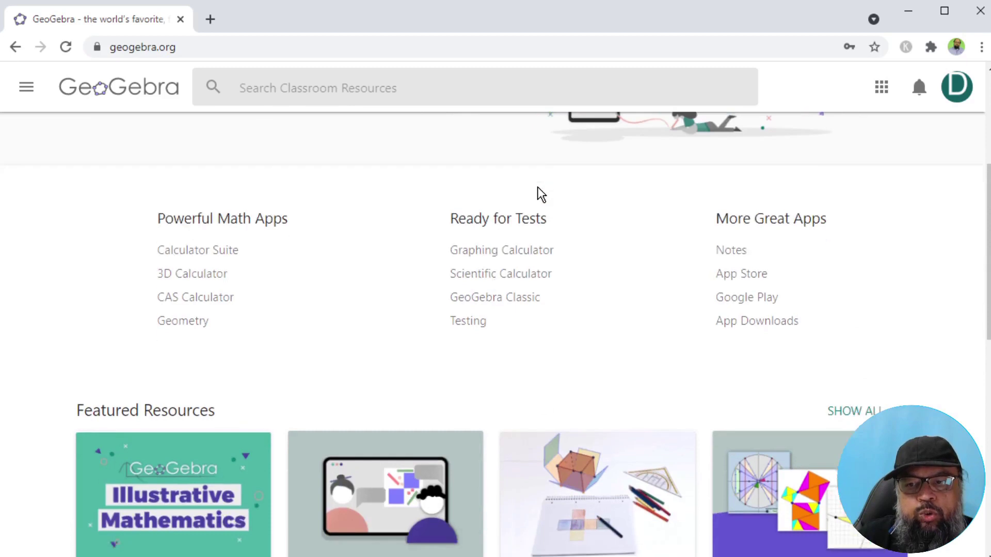
{"action": "scroll", "coordinate": [537, 195], "scroll_direction": "down", "scroll_amount": 2}
{"action": "scroll", "coordinate": [642, 323], "scroll_direction": "up", "scroll_amount": 2}
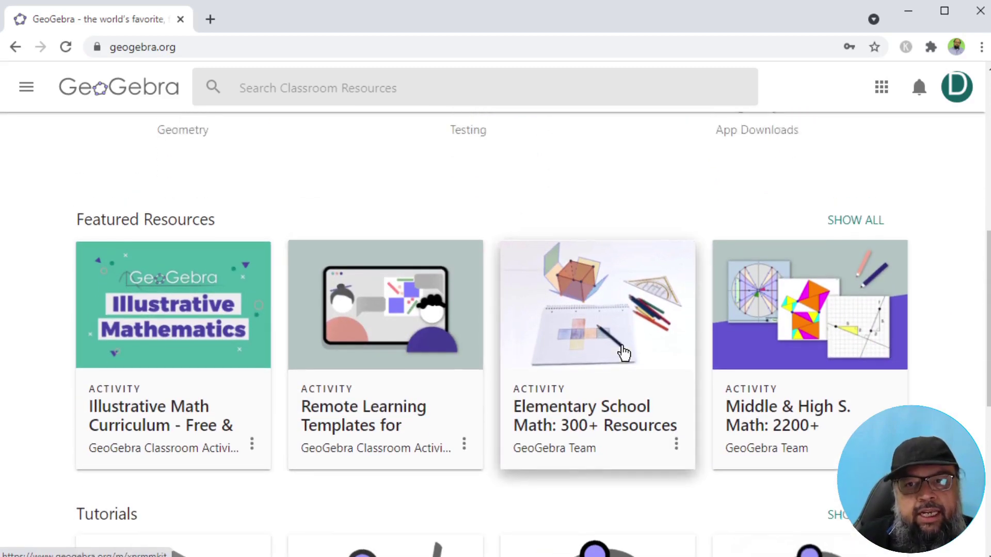
{"action": "scroll", "coordinate": [283, 391], "scroll_direction": "down", "scroll_amount": 2}
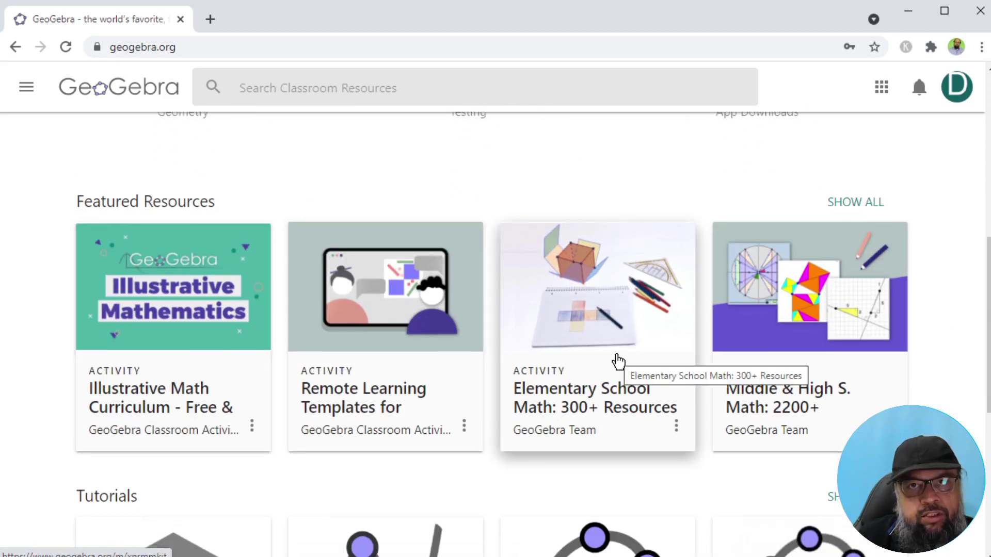
Step: Show all classroom resources and browse topics like Functions, Algebra and Probability
{"action": "left_click", "coordinate": [853, 204]}
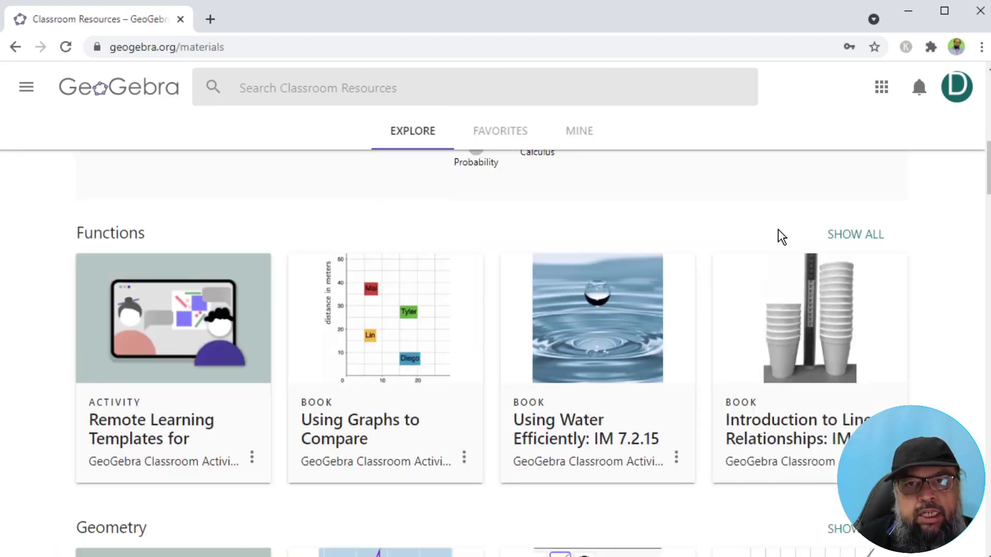
{"action": "scroll", "coordinate": [780, 237], "scroll_direction": "down", "scroll_amount": 5}
{"action": "scroll", "coordinate": [779, 229], "scroll_direction": "down", "scroll_amount": 6}
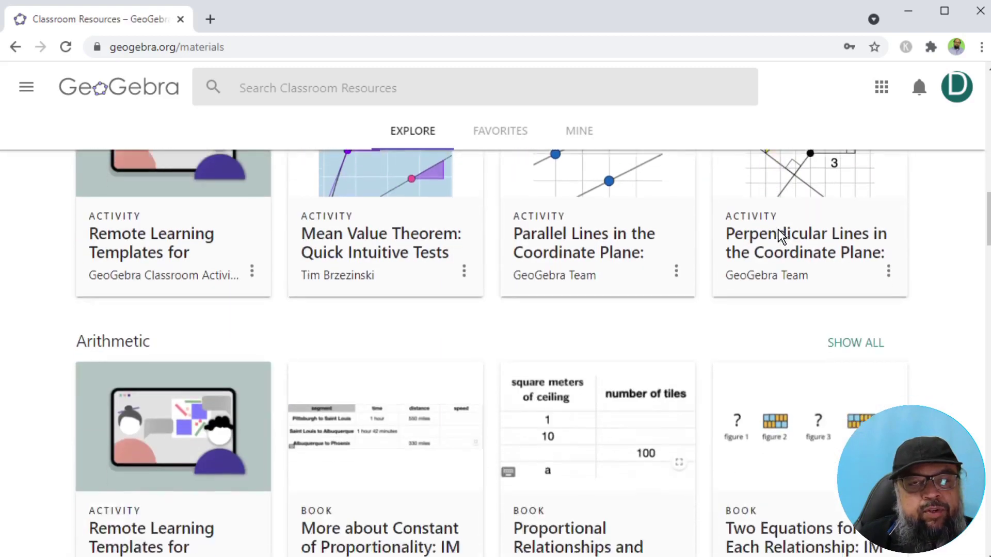
{"action": "scroll", "coordinate": [780, 234], "scroll_direction": "down", "scroll_amount": 4}
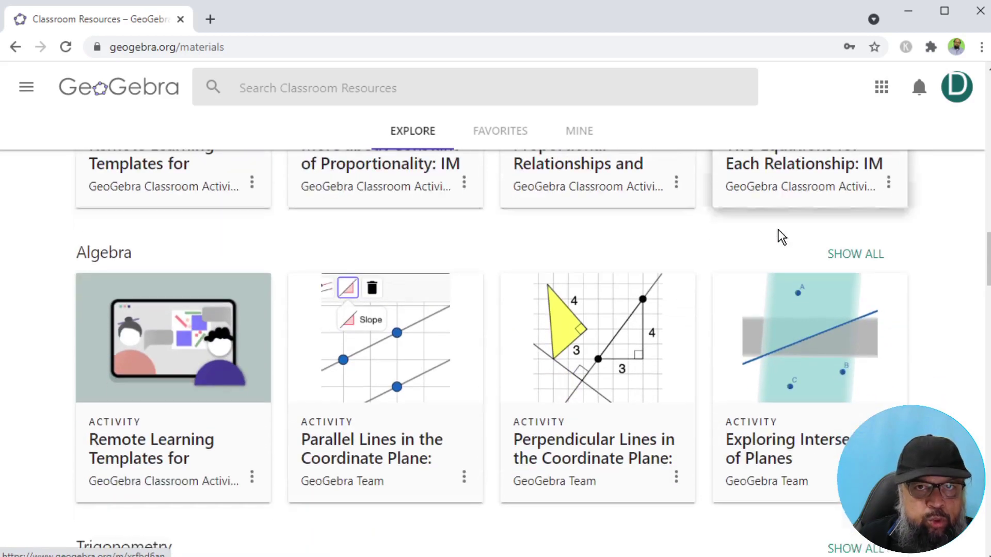
{"action": "scroll", "coordinate": [780, 235], "scroll_direction": "down", "scroll_amount": 3}
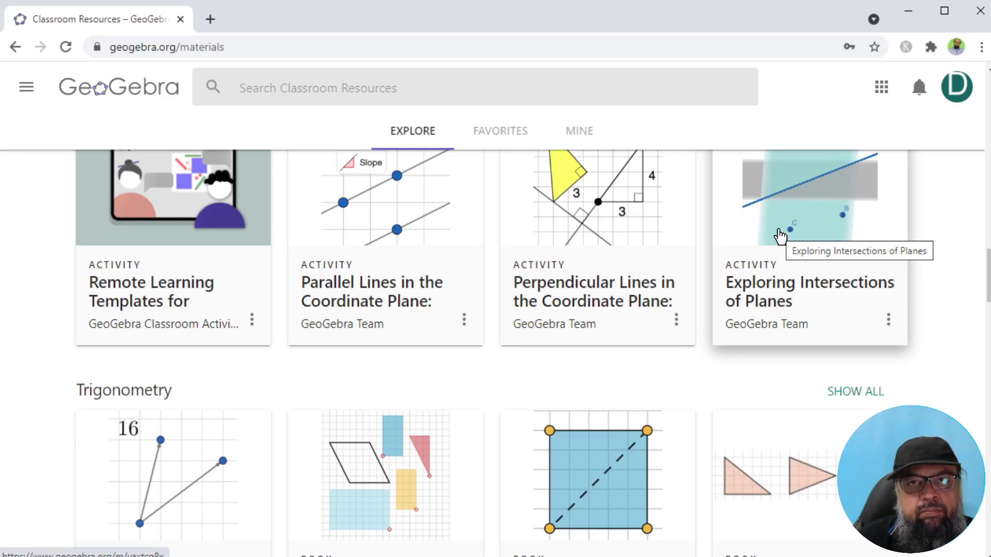
{"action": "scroll", "coordinate": [780, 235], "scroll_direction": "up", "scroll_amount": 1}
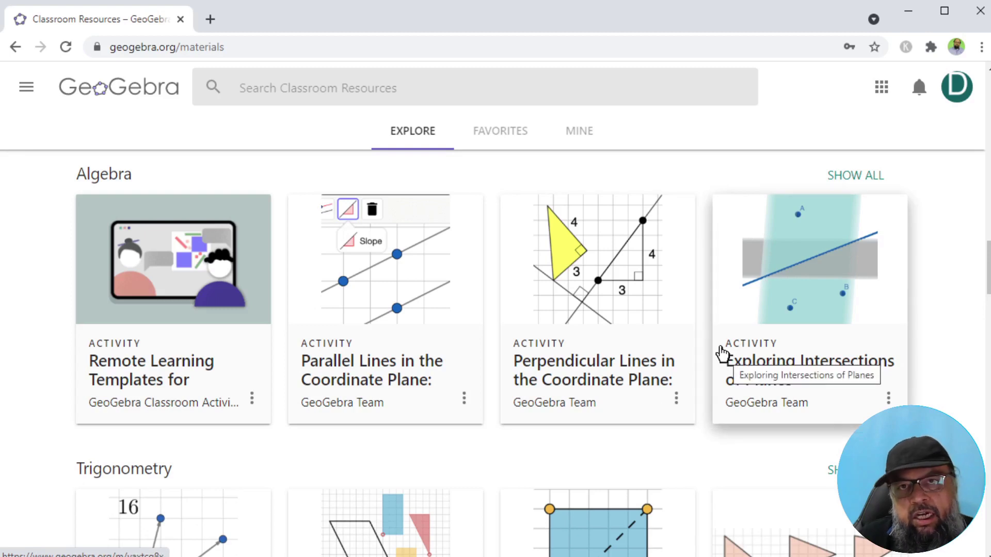
{"action": "scroll", "coordinate": [705, 342], "scroll_direction": "down", "scroll_amount": 20}
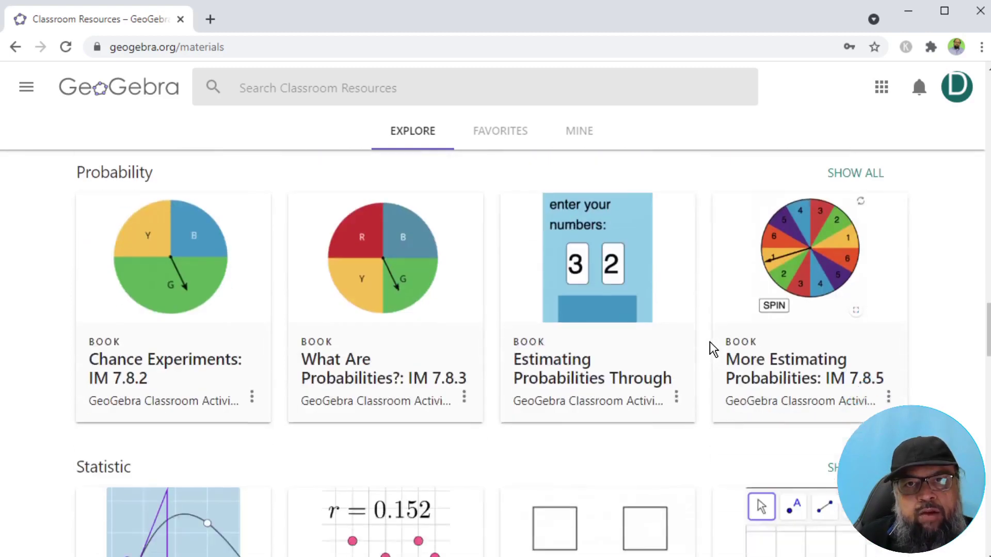
{"action": "scroll", "coordinate": [710, 341], "scroll_direction": "down", "scroll_amount": 7}
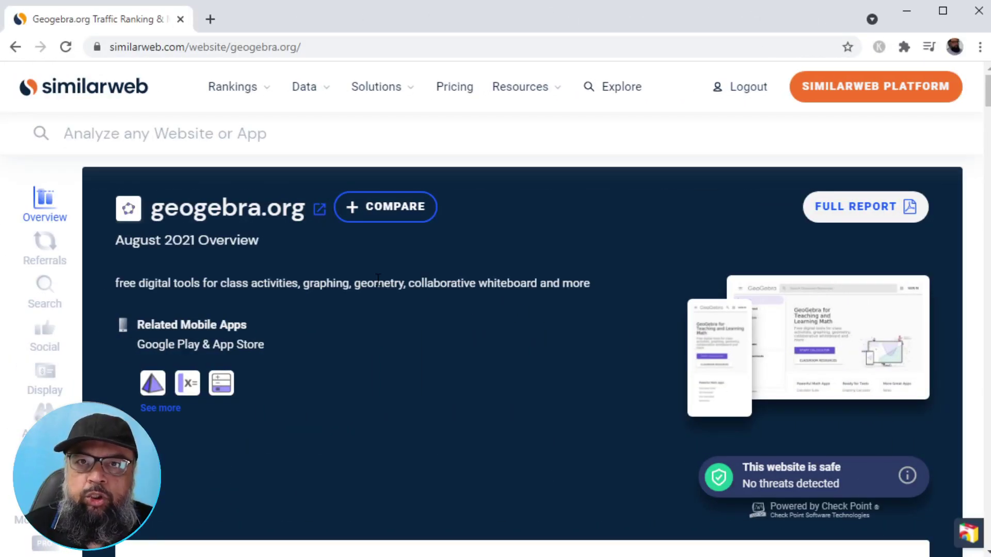
Step: Scroll the geogebra.org report to ranks 8,202, 1,043, 33 and 9.31M total visits
{"action": "scroll", "coordinate": [702, 289], "scroll_direction": "down", "scroll_amount": 5}
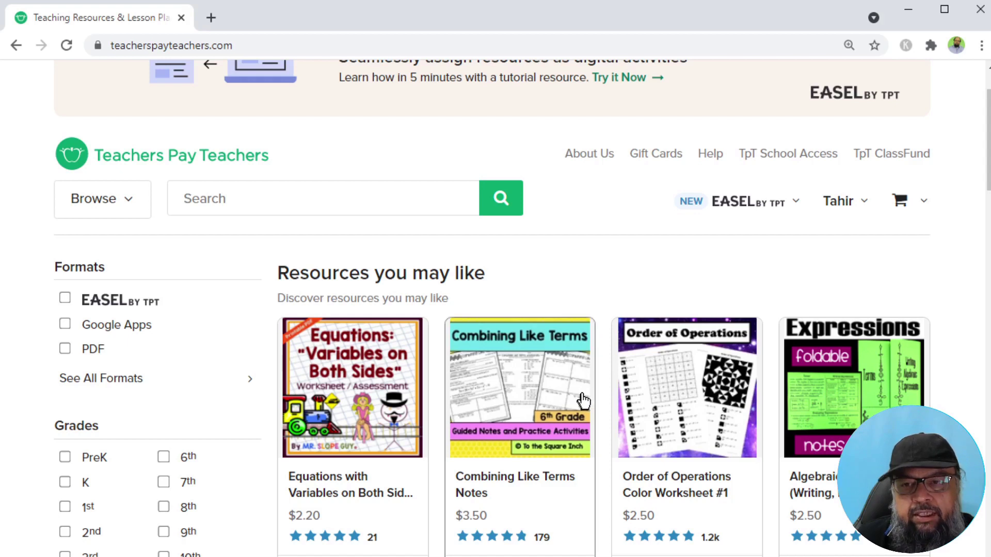
Step: Browse the Teachers Pay Teachers filters, previewing the See All Formats list near the Grades options
{"action": "scroll", "coordinate": [585, 398], "scroll_direction": "down", "scroll_amount": 2}
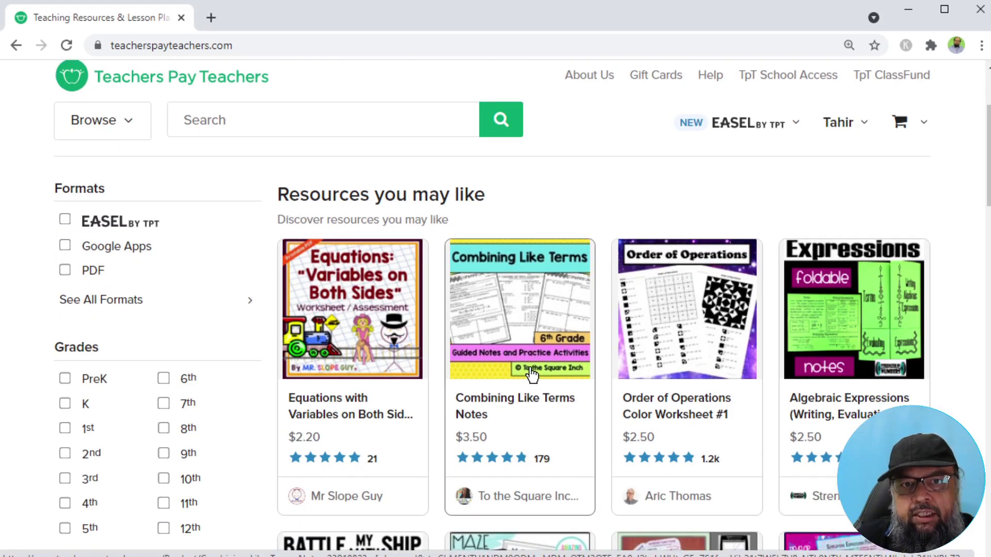
{"action": "scroll", "coordinate": [243, 325], "scroll_direction": "down", "scroll_amount": 1}
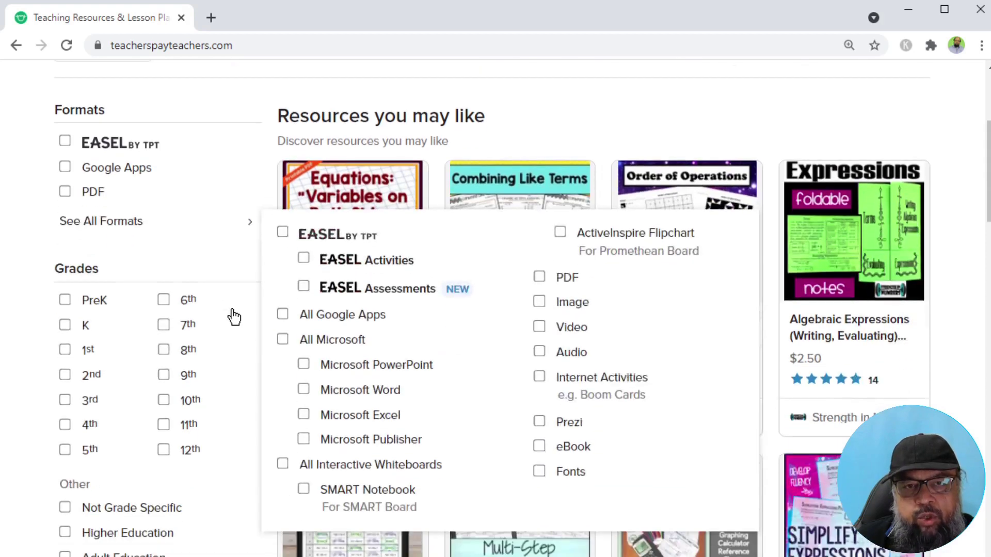
{"action": "scroll", "coordinate": [232, 310], "scroll_direction": "up", "scroll_amount": 1}
{"action": "mouse_move", "coordinate": [234, 316]}
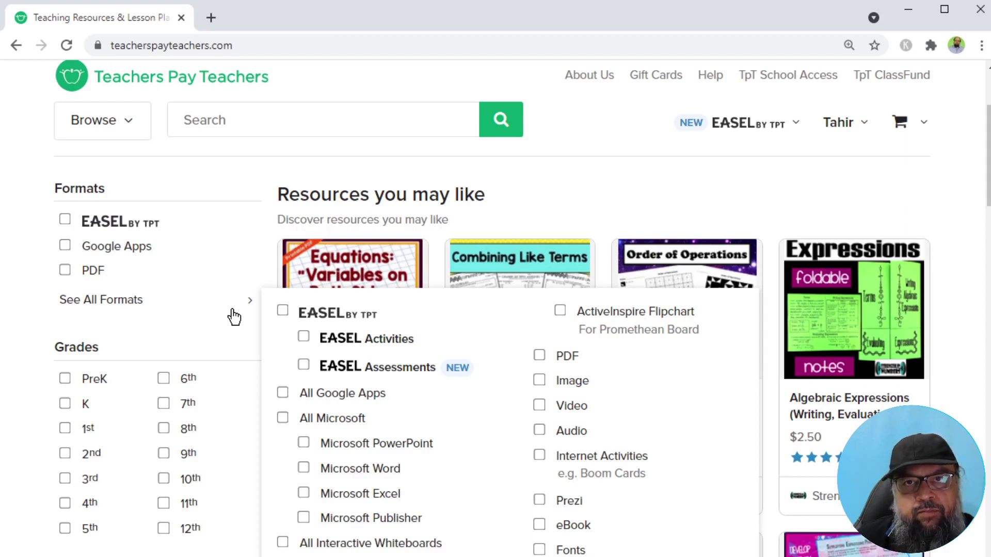
{"action": "scroll", "coordinate": [174, 324], "scroll_direction": "up", "scroll_amount": 3}
{"action": "scroll", "coordinate": [174, 325], "scroll_direction": "down", "scroll_amount": 3}
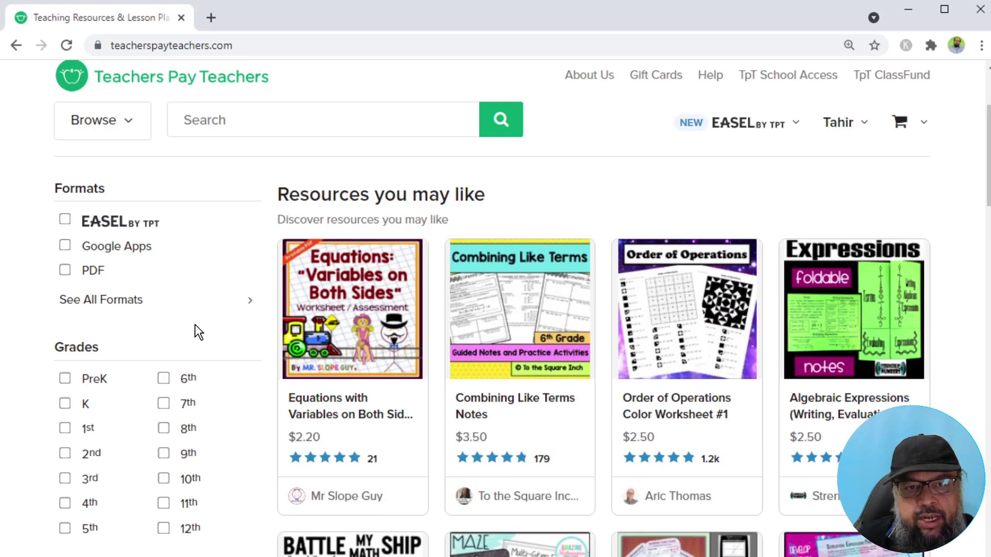
{"action": "scroll", "coordinate": [194, 324], "scroll_direction": "down", "scroll_amount": 2}
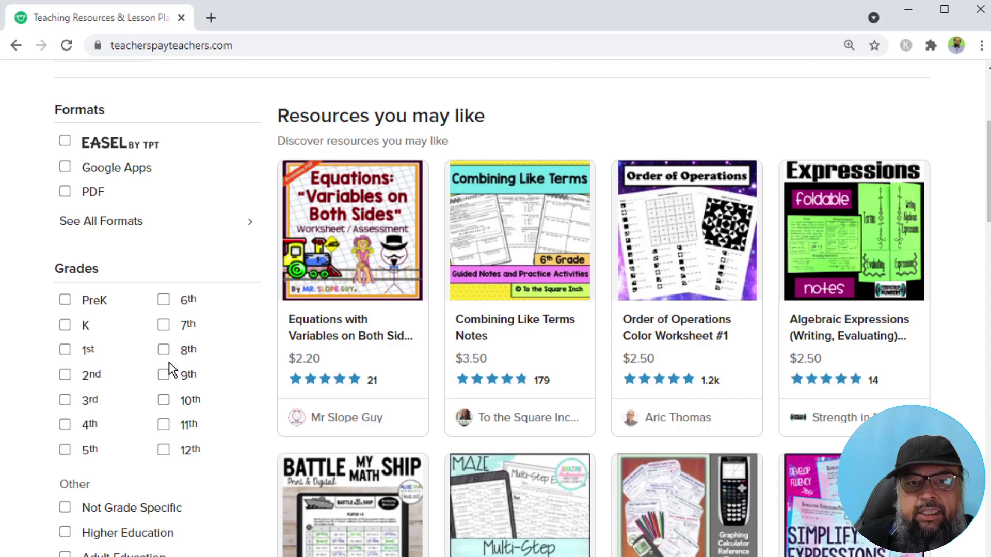
Step: Filter the listings to free 8th grade resources, giving 183,215 results
{"action": "left_click", "coordinate": [163, 351]}
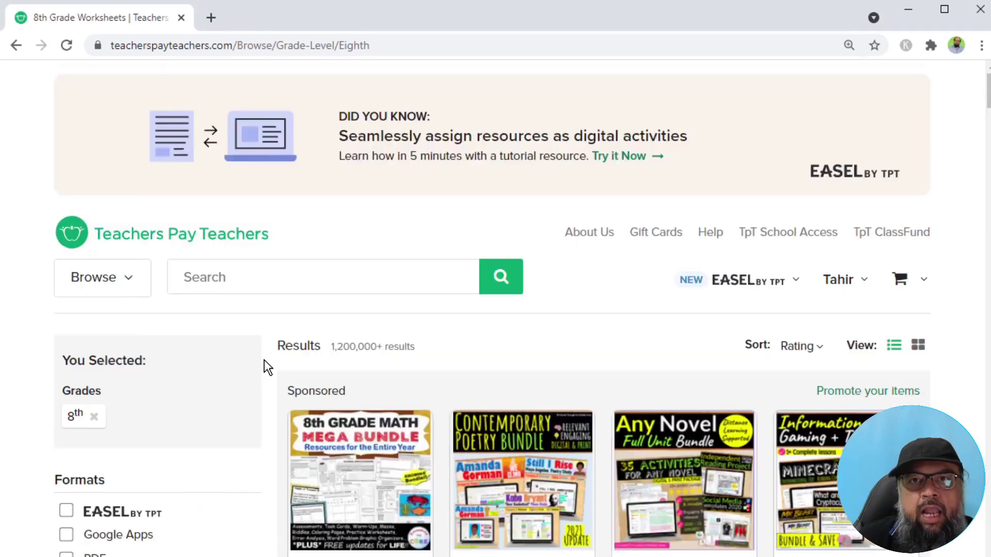
{"action": "scroll", "coordinate": [265, 364], "scroll_direction": "down", "scroll_amount": 12}
{"action": "scroll", "coordinate": [217, 361], "scroll_direction": "down", "scroll_amount": 7}
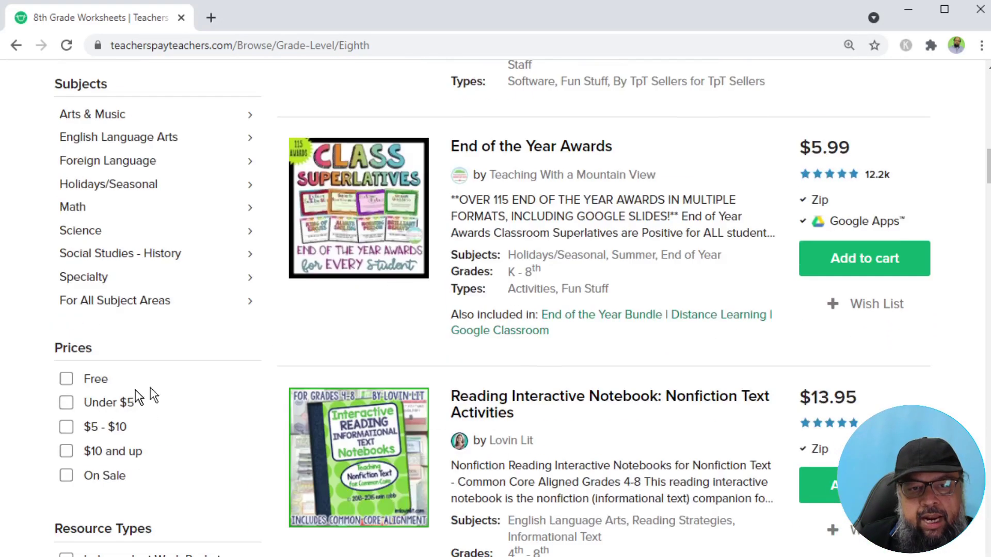
{"action": "left_click", "coordinate": [67, 381]}
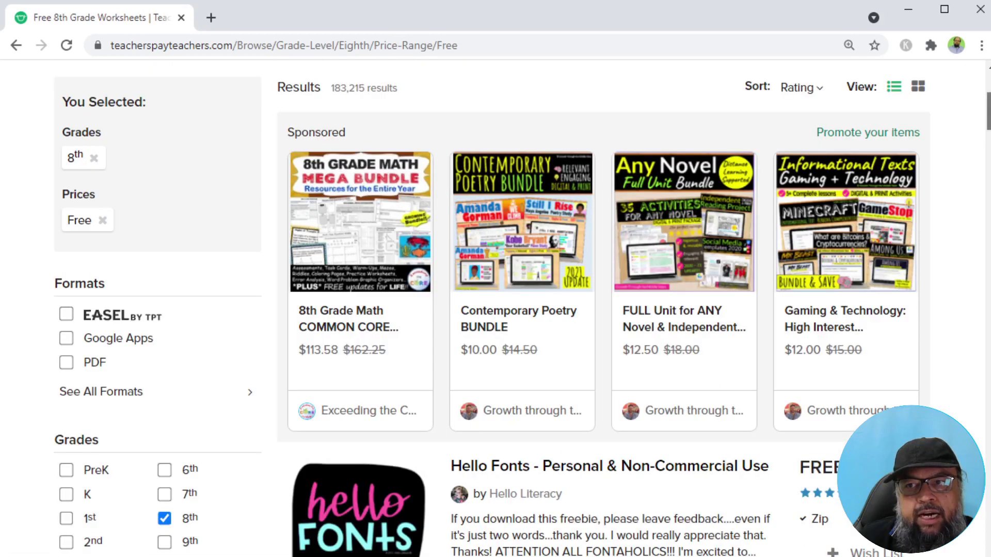
{"action": "left_click_drag", "start_coordinate": [988, 113], "coordinate": [988, 219]}
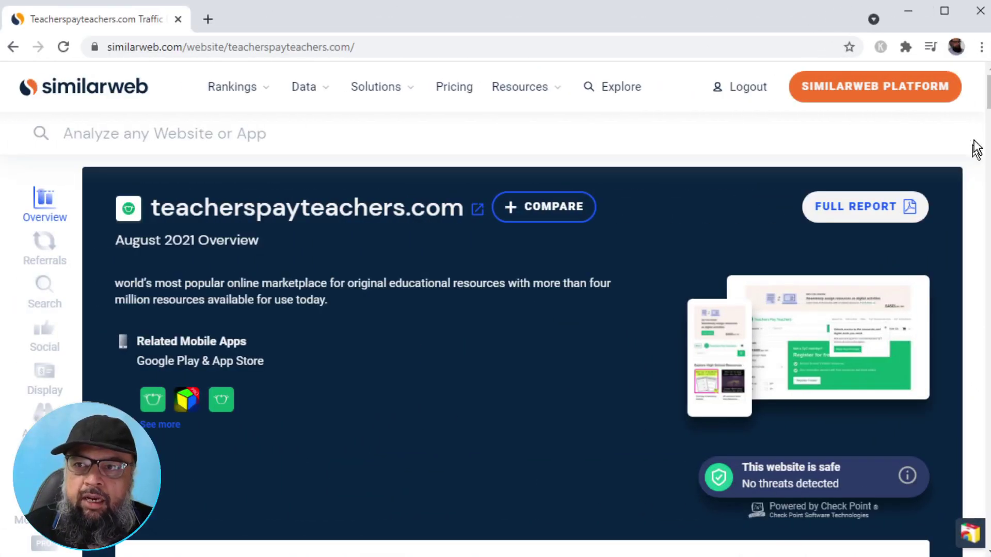
{"action": "left_click_drag", "start_coordinate": [988, 98], "coordinate": [987, 133]}
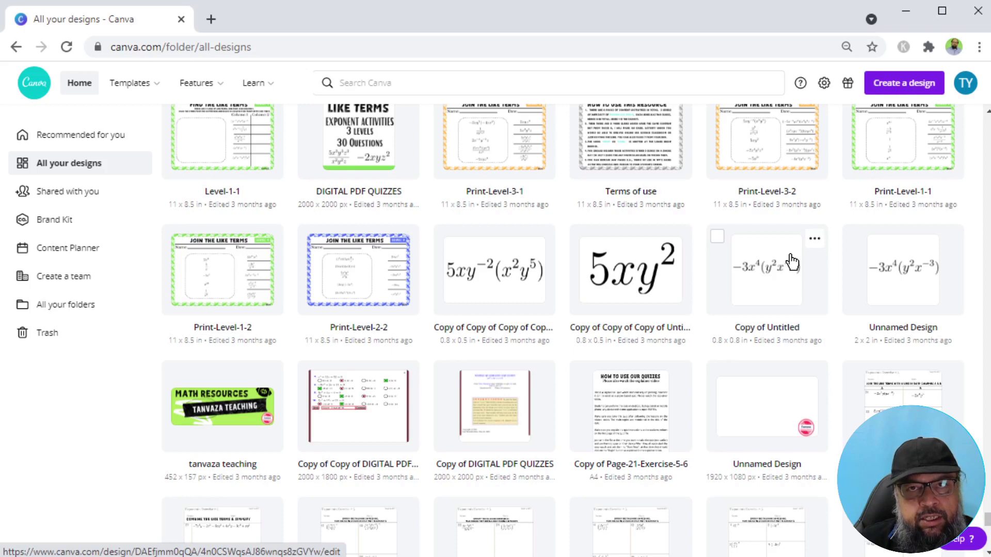
Step: Open the Print-Level-3-1 worksheet from All your designs in the Canva editor
{"action": "scroll", "coordinate": [506, 231], "scroll_direction": "up", "scroll_amount": 2}
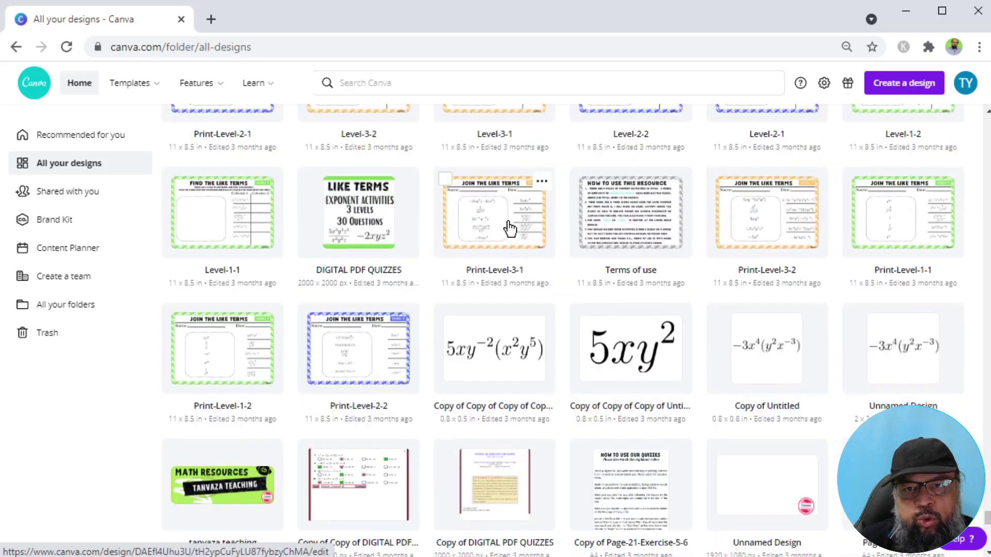
{"action": "left_click", "coordinate": [488, 220]}
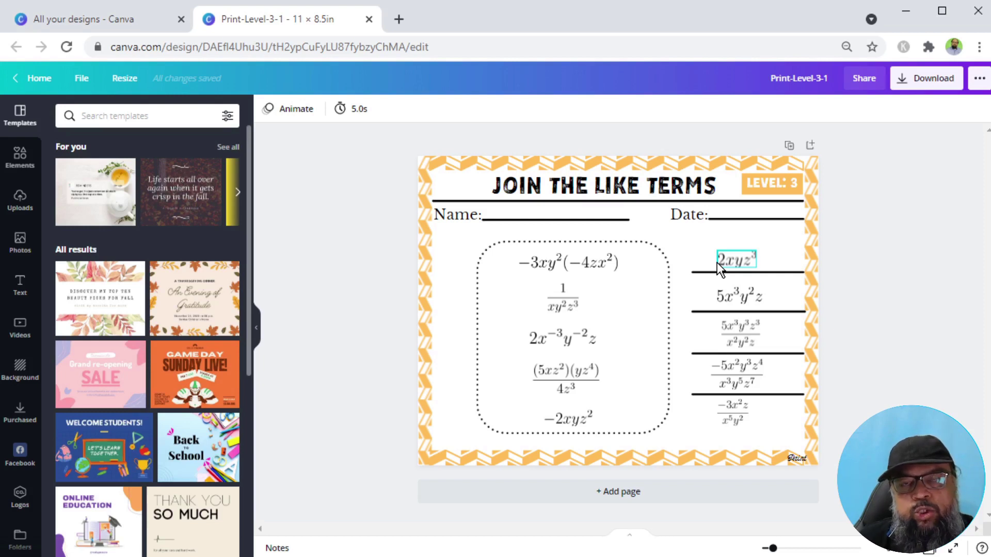
Step: Return to All your designs and show the Templates categories like Business and Education
{"action": "left_click", "coordinate": [82, 19]}
{"action": "mouse_move", "coordinate": [132, 103]}
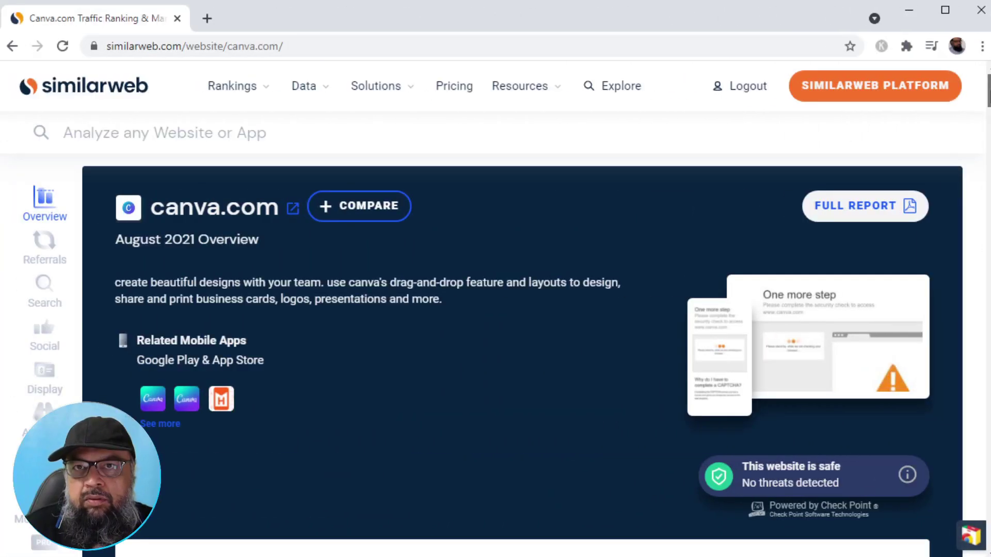
{"action": "scroll", "coordinate": [465, 362], "scroll_direction": "down", "scroll_amount": 1}
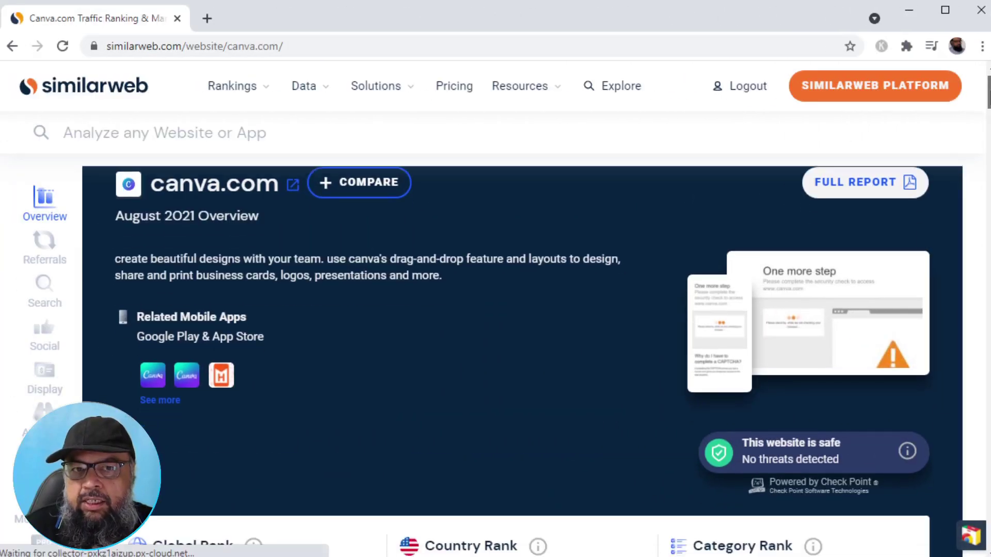
{"action": "scroll", "coordinate": [982, 137], "scroll_direction": "down", "scroll_amount": 8}
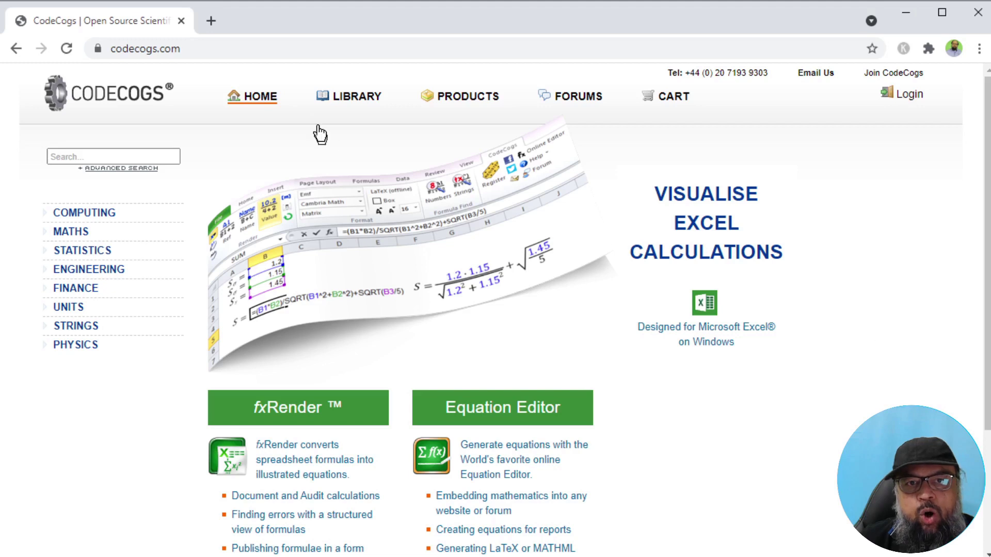
{"action": "scroll", "coordinate": [870, 336], "scroll_direction": "down", "scroll_amount": 2}
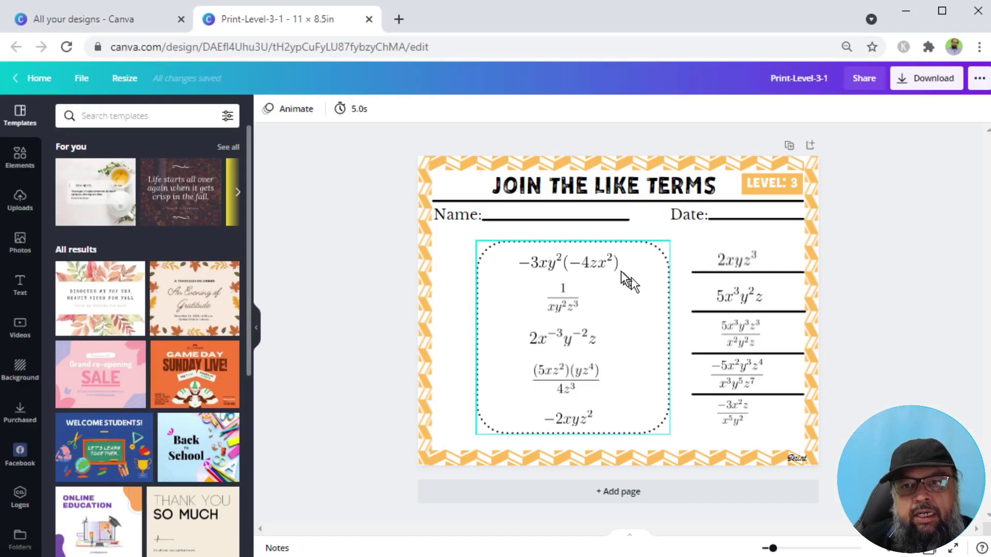
Step: Enlarge the −3xy²(−4zx²) image to span the page width and shift it left near the top
{"action": "left_click", "coordinate": [605, 268]}
{"action": "left_click_drag", "start_coordinate": [620, 276], "coordinate": [918, 354]}
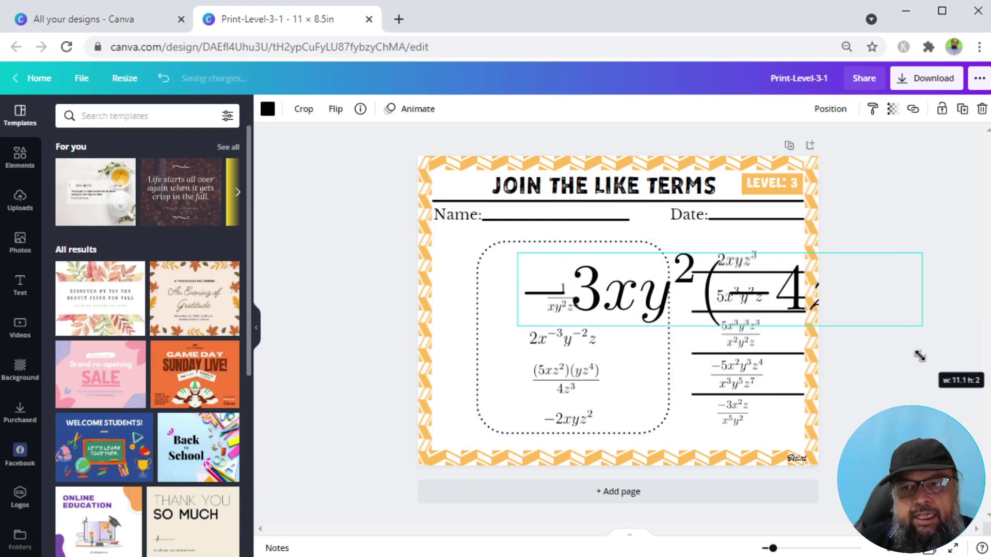
{"action": "left_click_drag", "start_coordinate": [680, 296], "coordinate": [571, 265]}
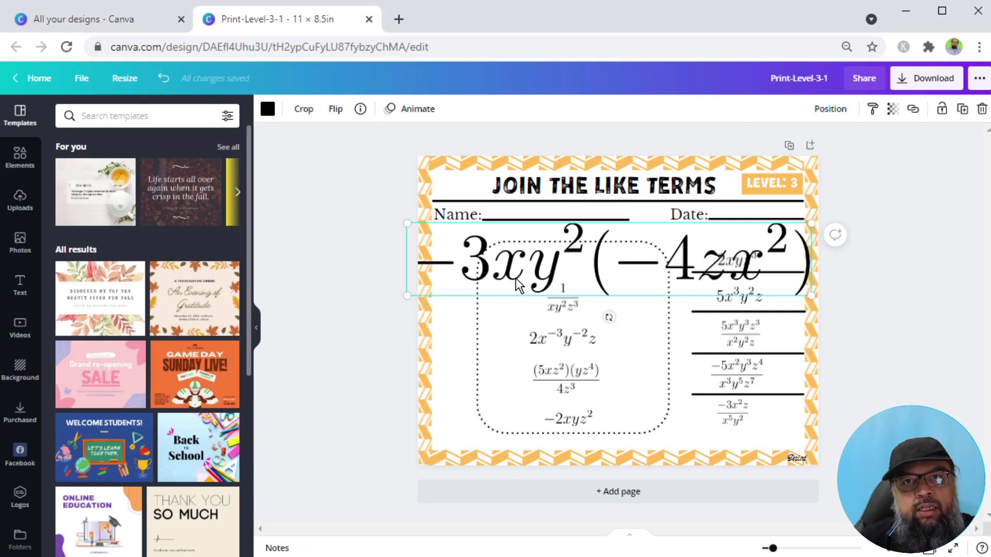
Step: Open the CodeCogs Equation Editor and enter the equation x^2+ Y^2
{"action": "key", "text": "alt+Tab"}
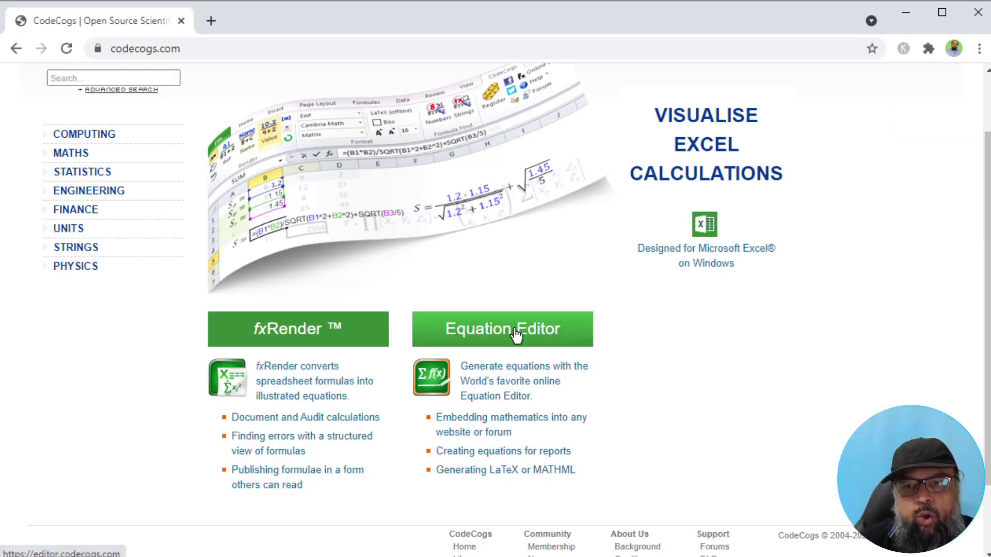
{"action": "left_click", "coordinate": [514, 335]}
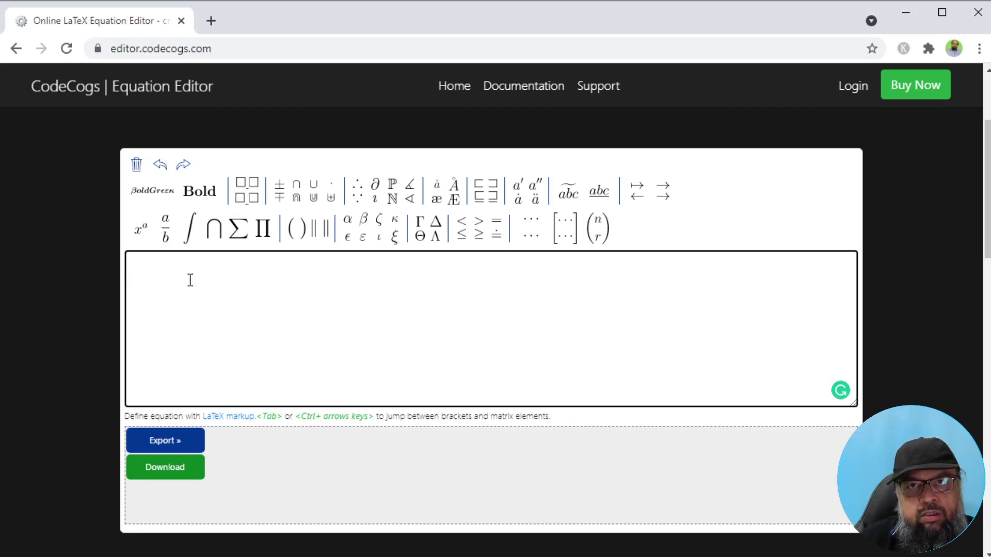
{"action": "type", "text": "x"}
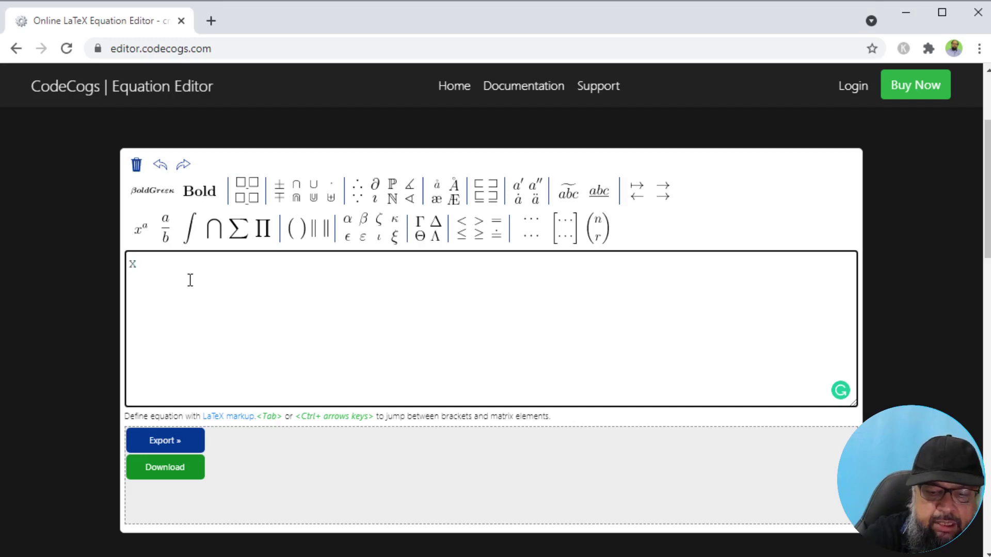
{"action": "type", "text": "^2+ Y^2"}
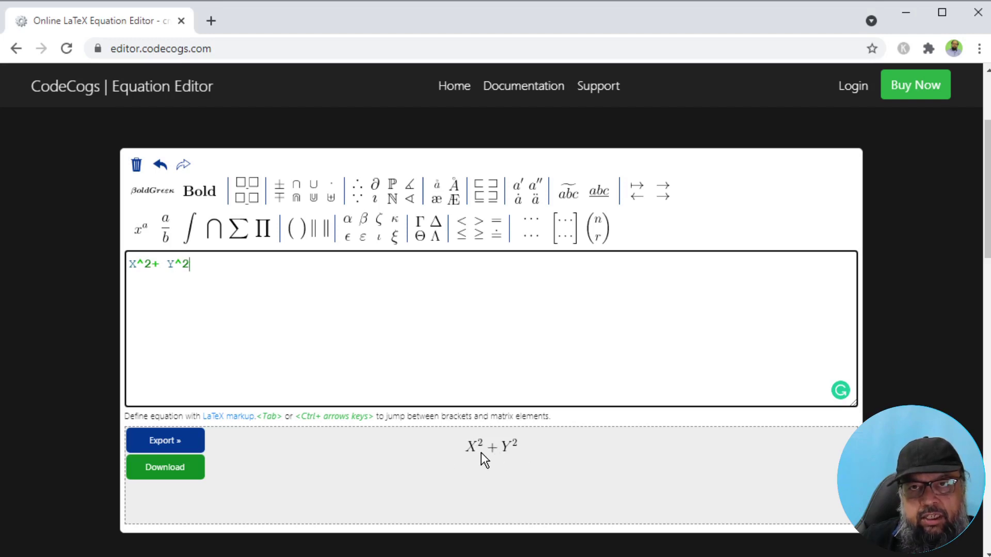
Step: Export the X² + Y² equation in svg format and save it as CodeCogsEqn.svg
{"action": "left_click", "coordinate": [162, 446]}
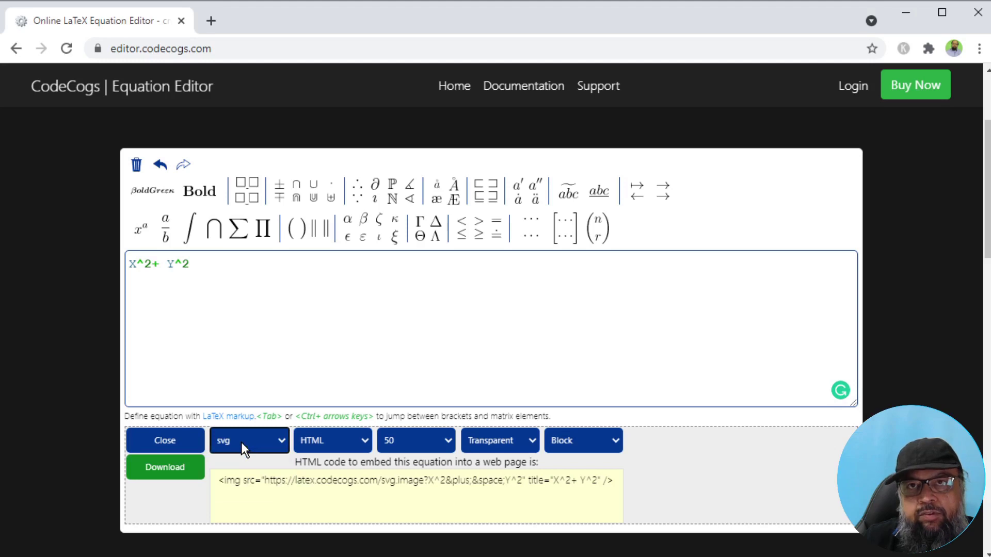
{"action": "left_click", "coordinate": [165, 479]}
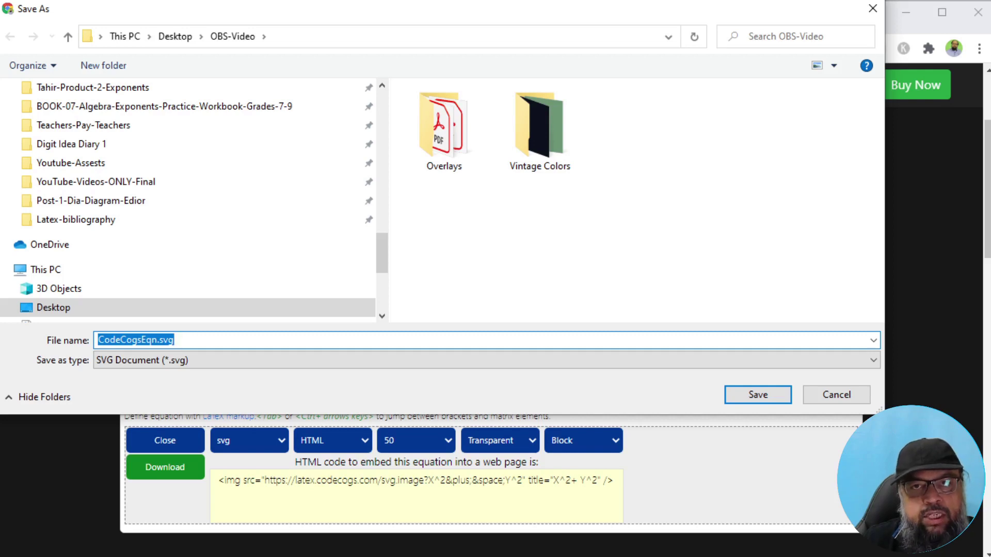
{"action": "key", "text": "Return"}
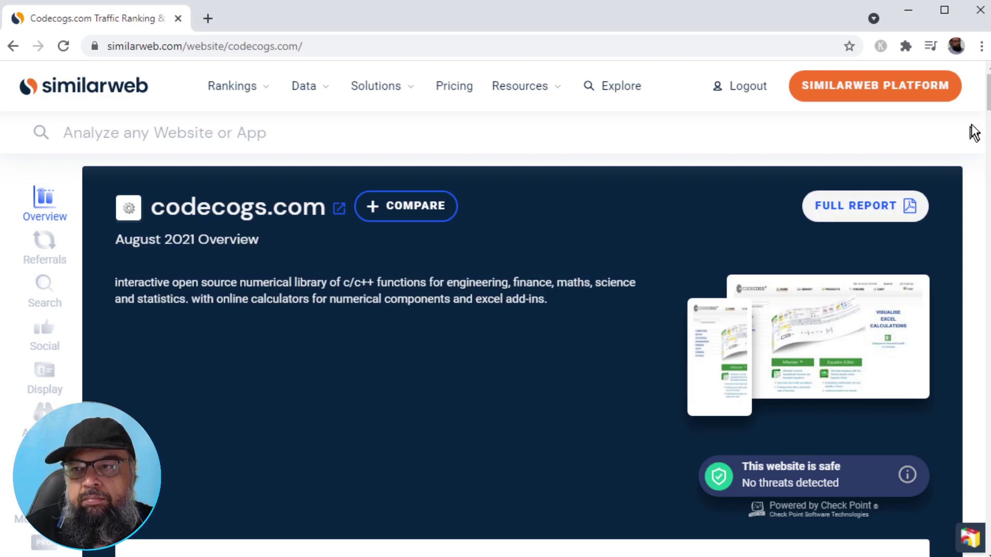
{"action": "scroll", "coordinate": [971, 132], "scroll_direction": "down", "scroll_amount": 5}
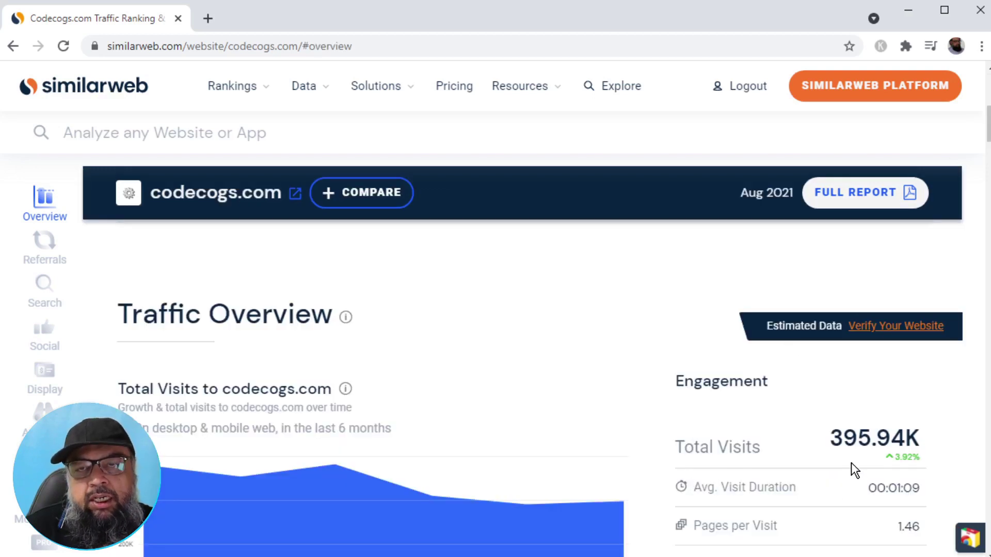